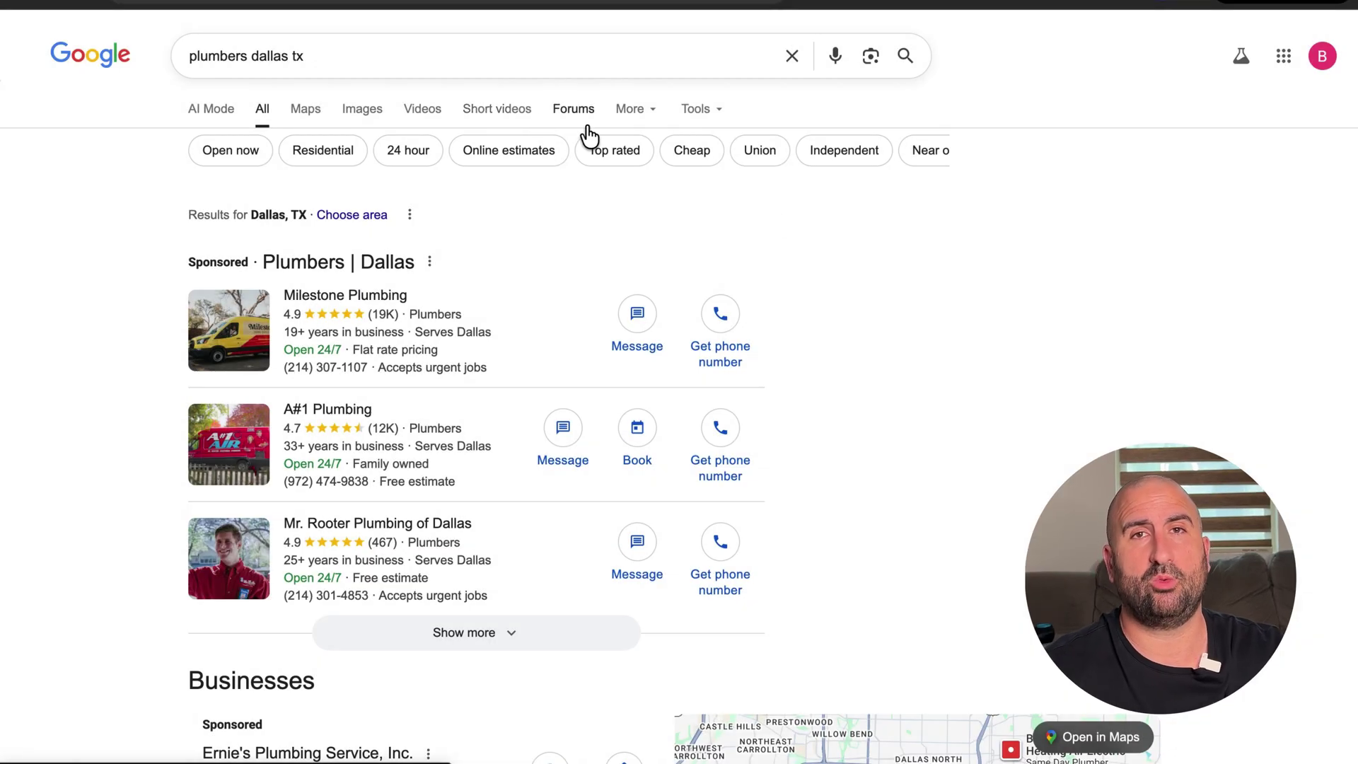
# - Scroll down to the Businesses block and expand the full list of local Dallas plumbers
pyautogui.scroll(-6, 1000, 397)
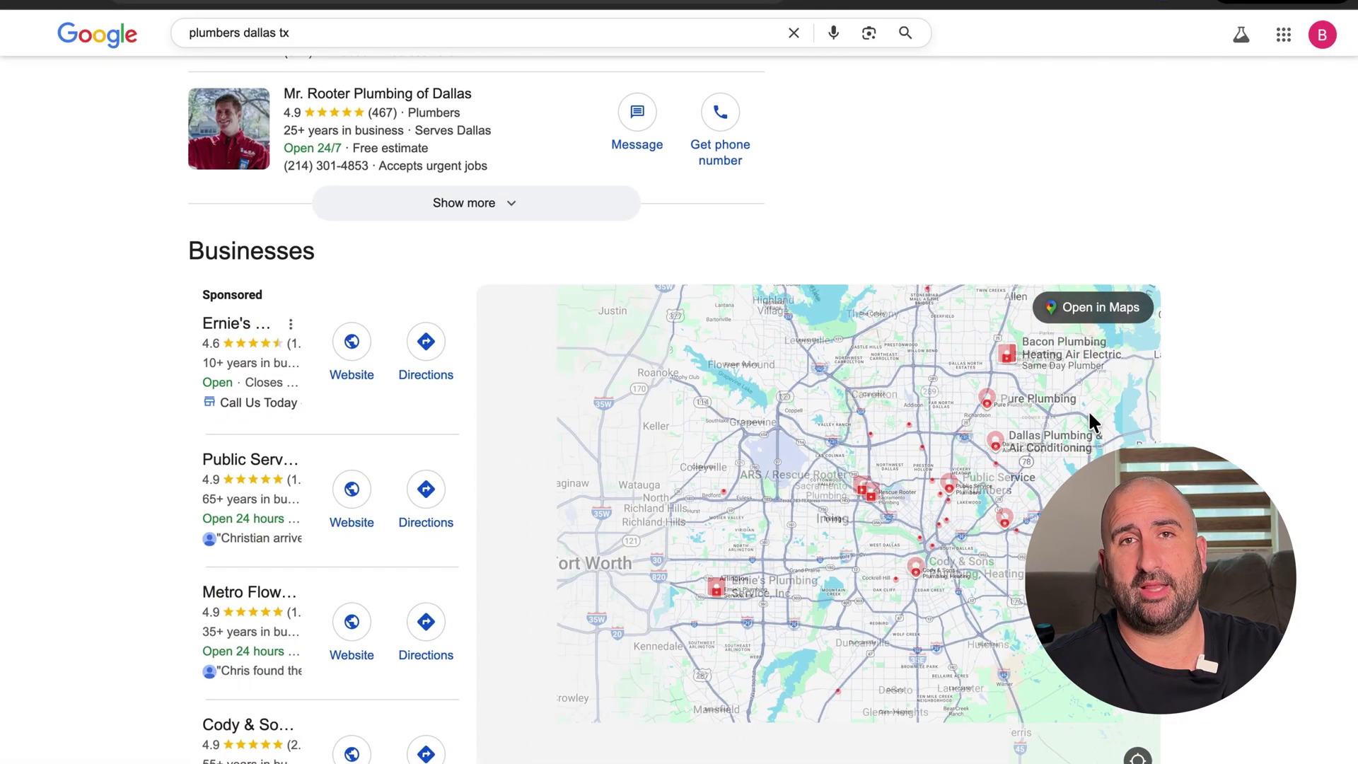
pyautogui.scroll(-2, 1202, 446)
pyautogui.scroll(-3, 1218, 453)
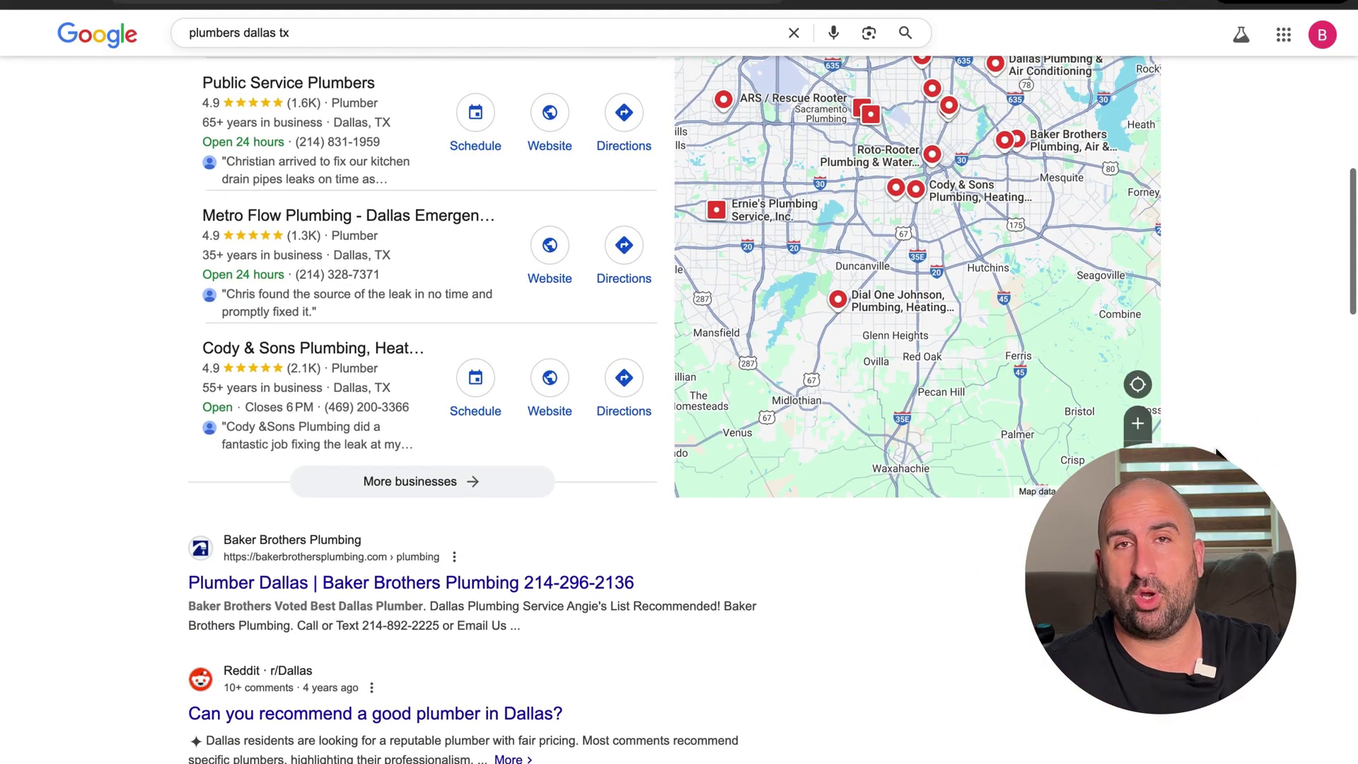
pyautogui.click(403, 487)
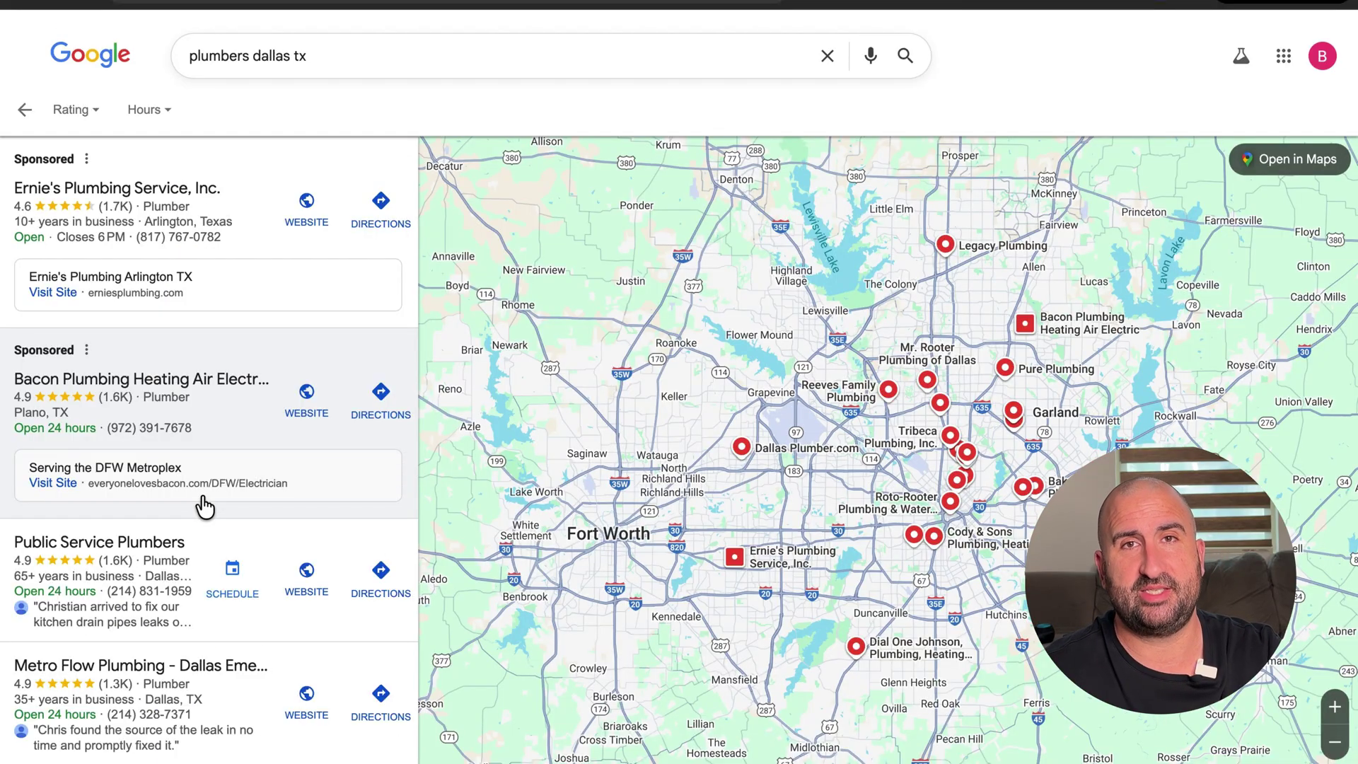
# - Scroll to the bottom of the plumbing listings and move on to page 2
pyautogui.scroll(-3, 201, 504)
pyautogui.scroll(-10, 204, 506)
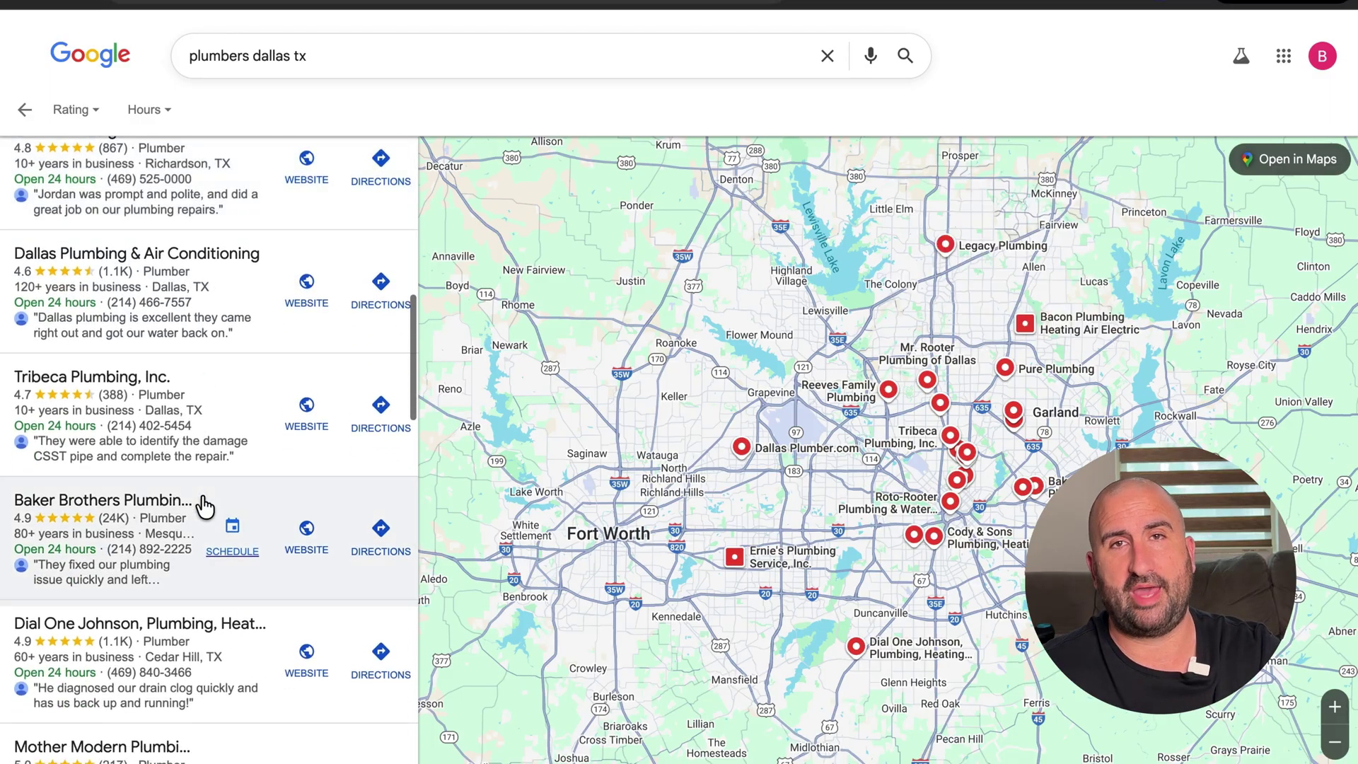
pyautogui.scroll(-12, 204, 505)
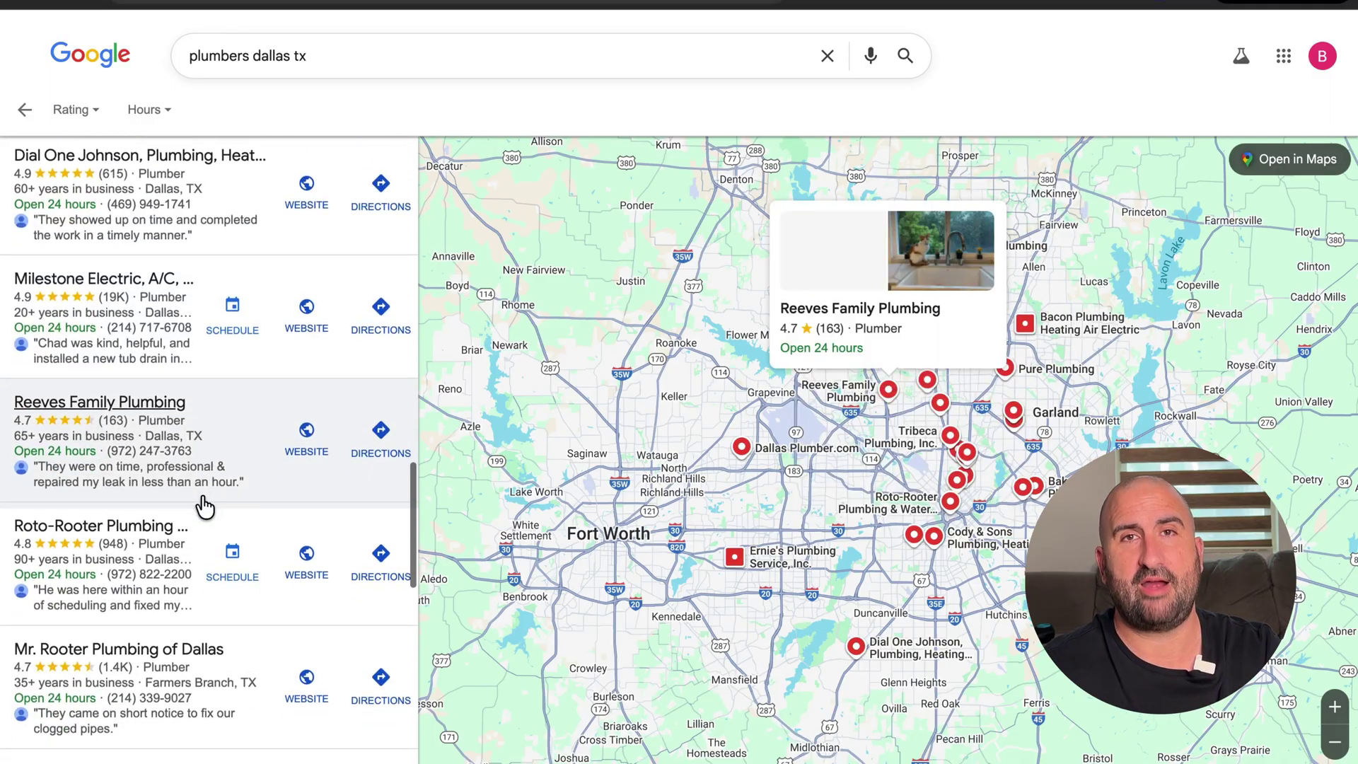
pyautogui.scroll(-9, 204, 506)
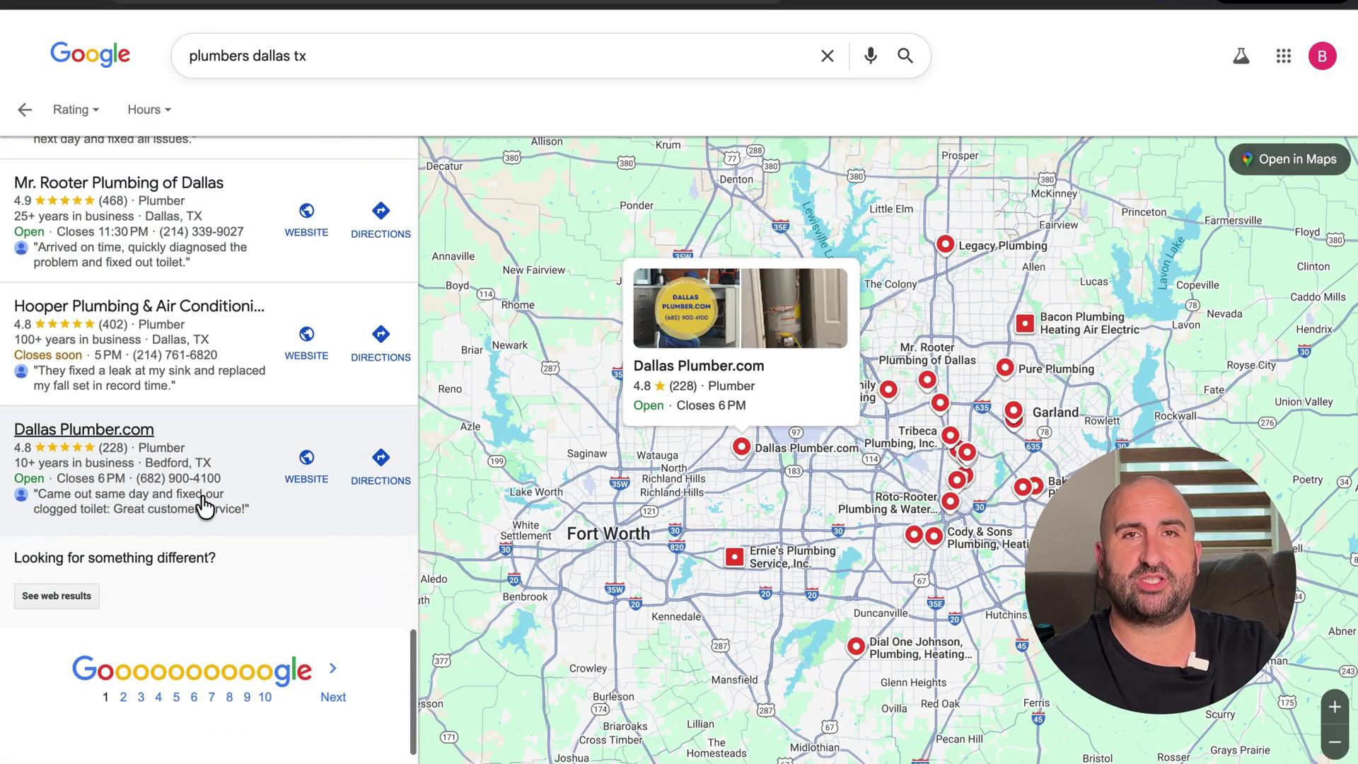
pyautogui.click(332, 592)
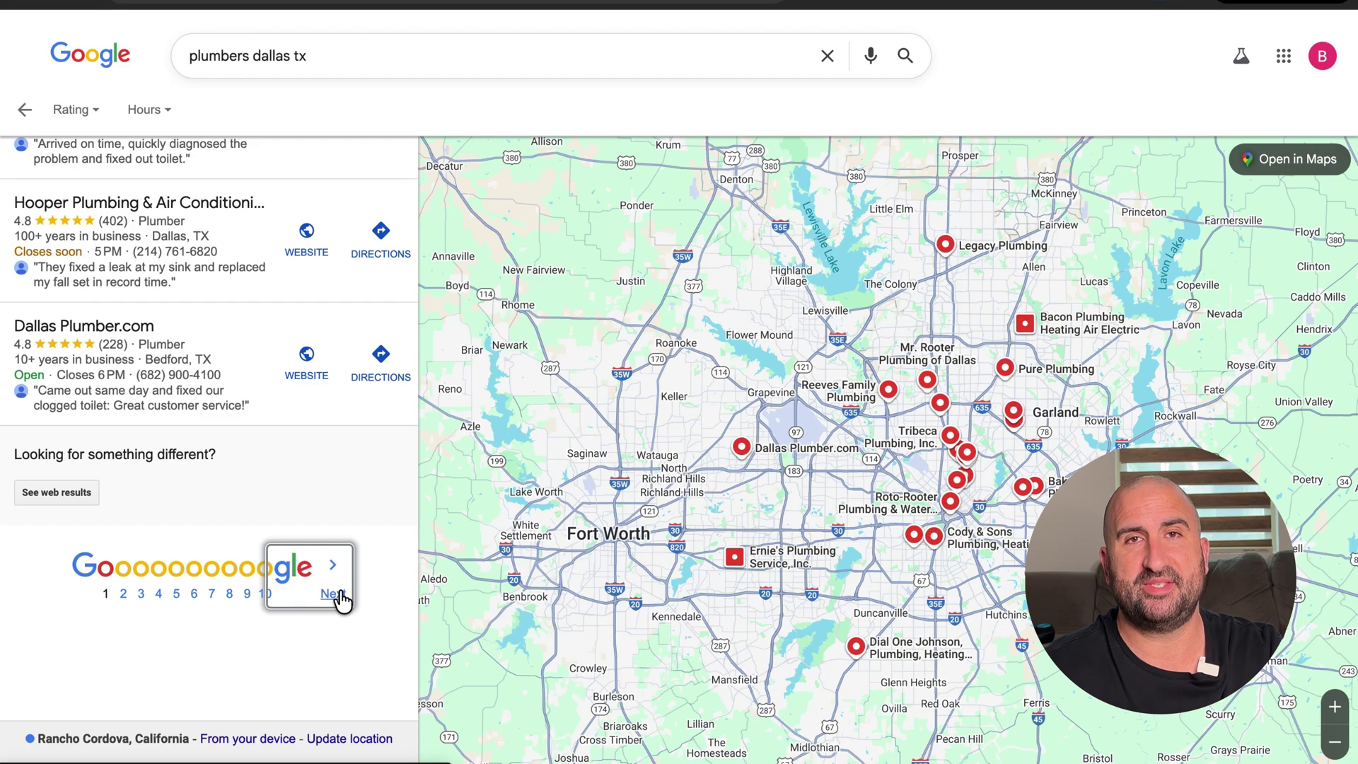
# - Browse the page 2 plumbing listings, then jump back to page 1 of the results
pyautogui.scroll(-8, 267, 605)
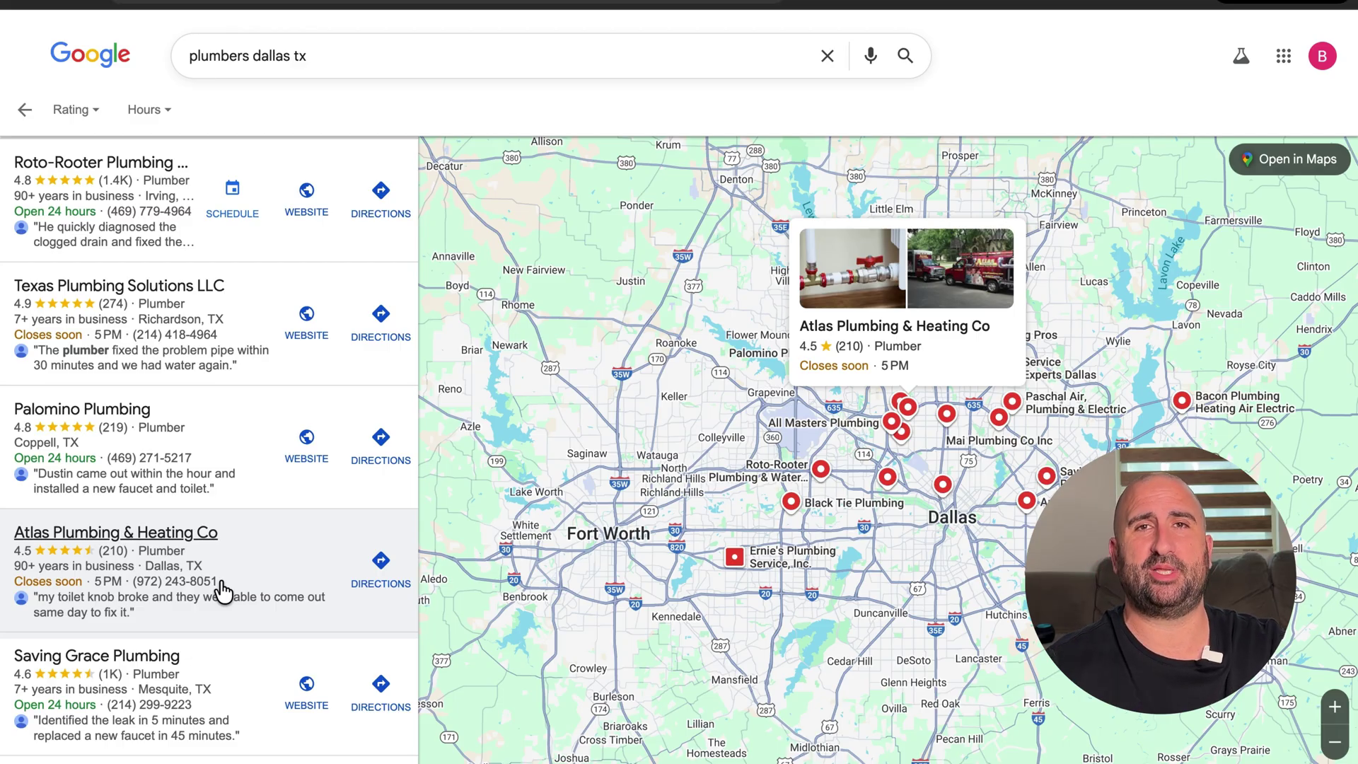
pyautogui.scroll(-10, 176, 477)
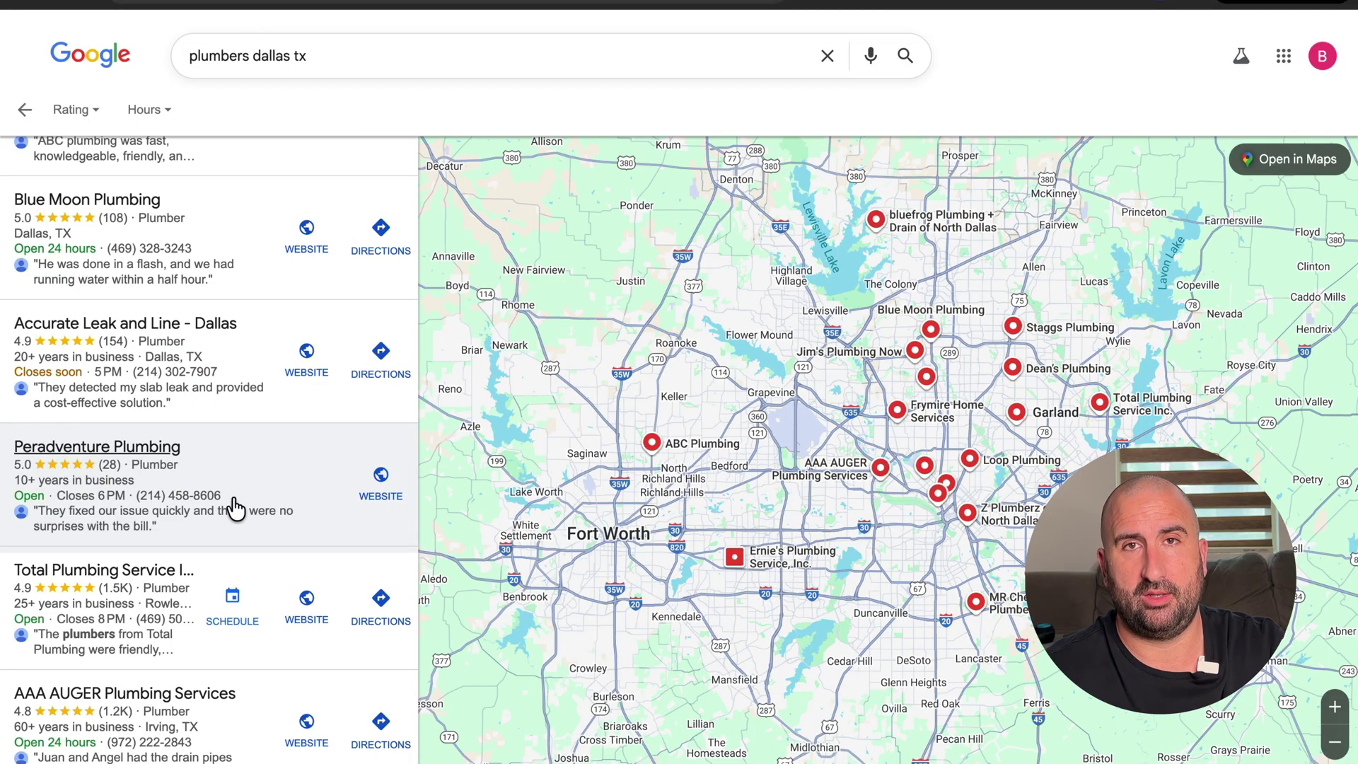
pyautogui.scroll(3, 249, 498)
pyautogui.scroll(10, 252, 499)
pyautogui.scroll(7, 252, 498)
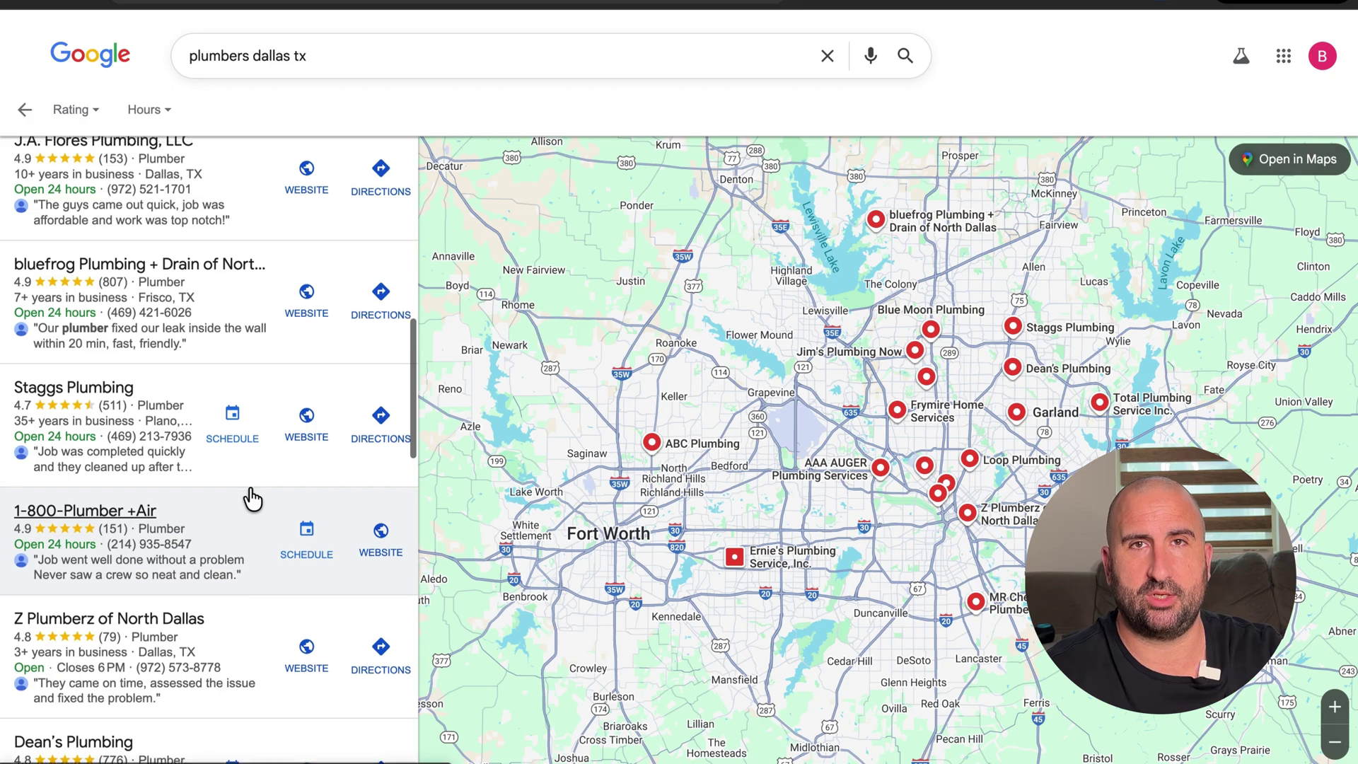
pyautogui.scroll(5, 252, 499)
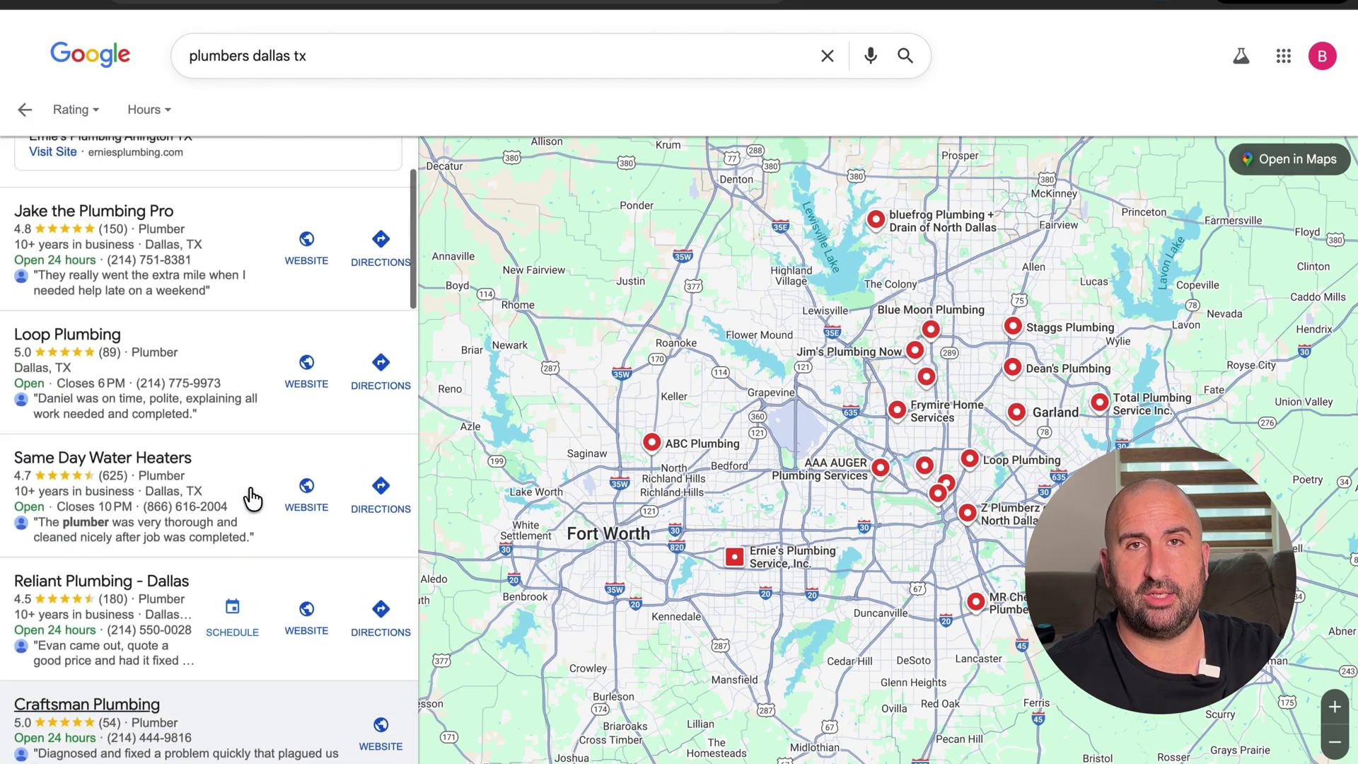
pyautogui.scroll(-20, 253, 499)
pyautogui.scroll(-9, 253, 498)
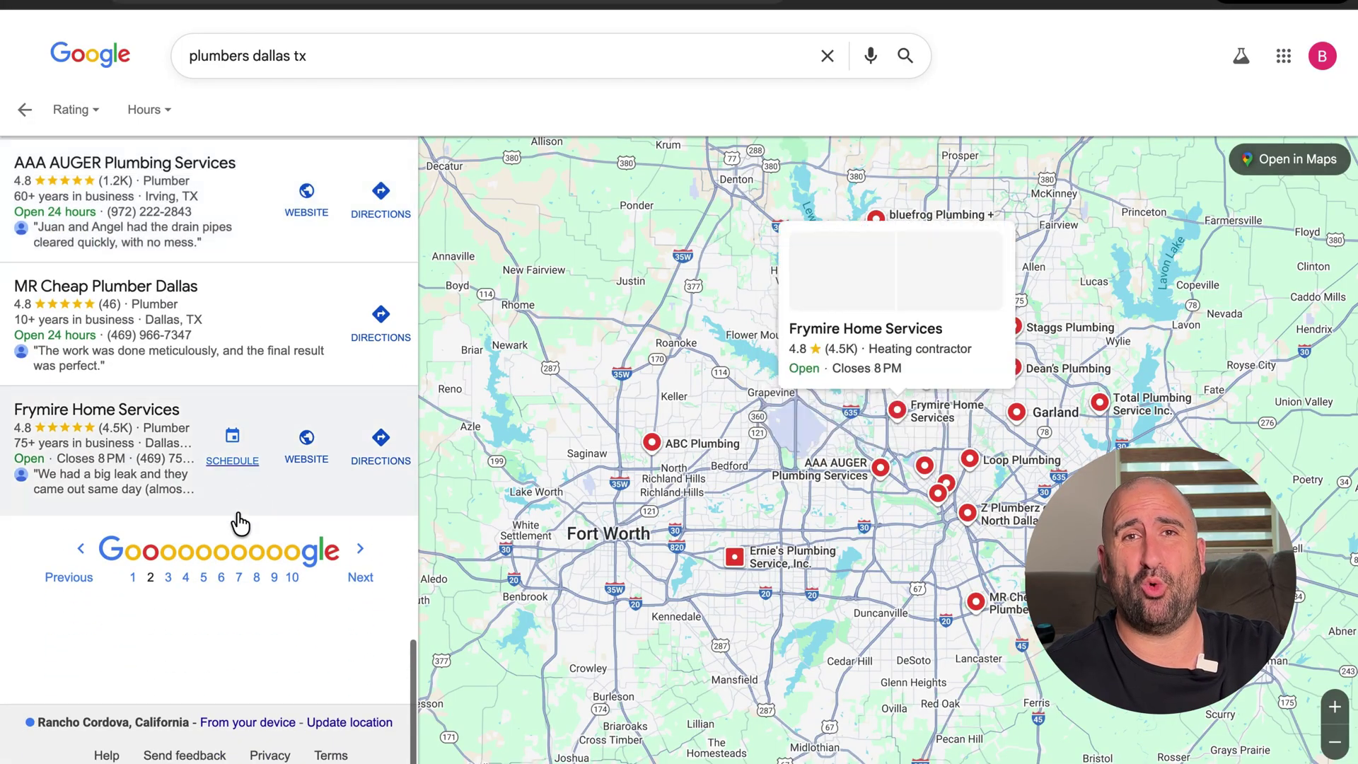
pyautogui.click(134, 577)
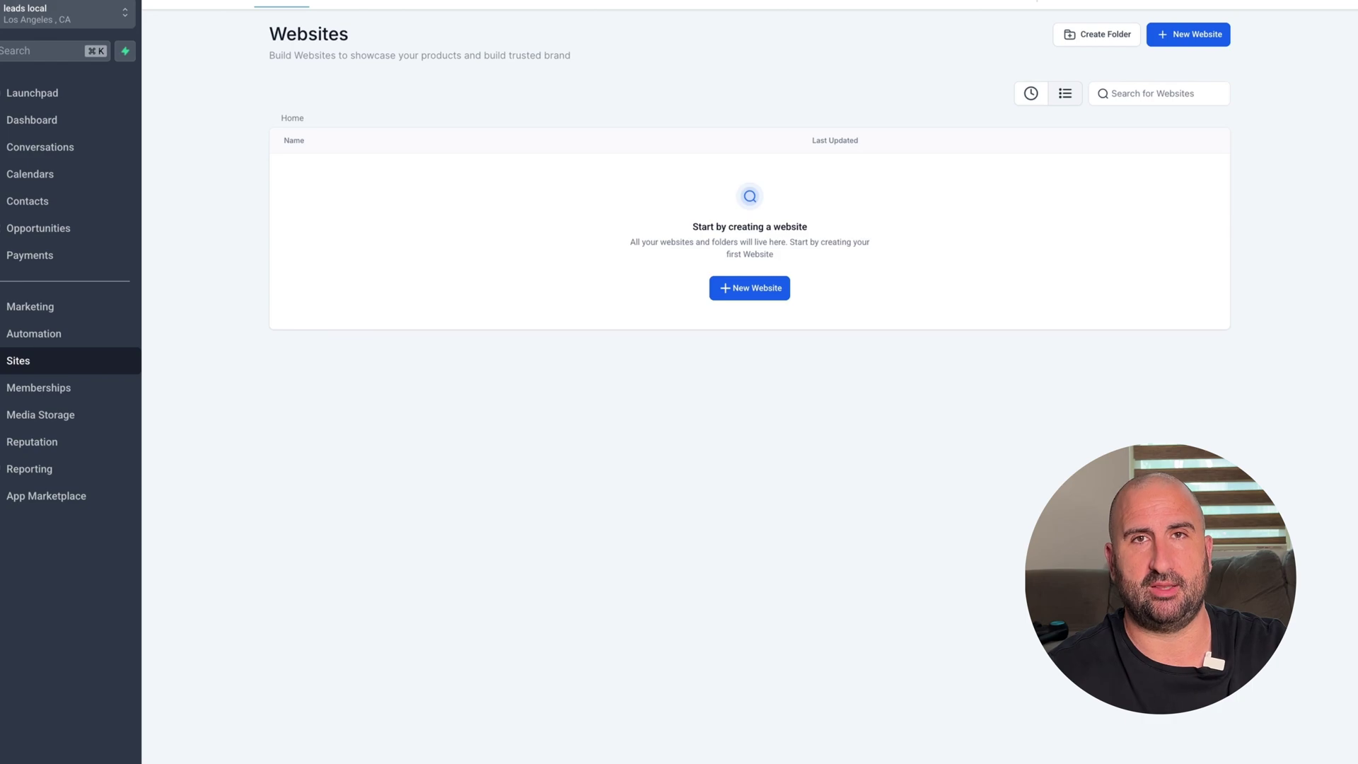
# - Create a new website from templates, choosing the Plumbing template found by searching 'plumbing'
pyautogui.click(763, 292)
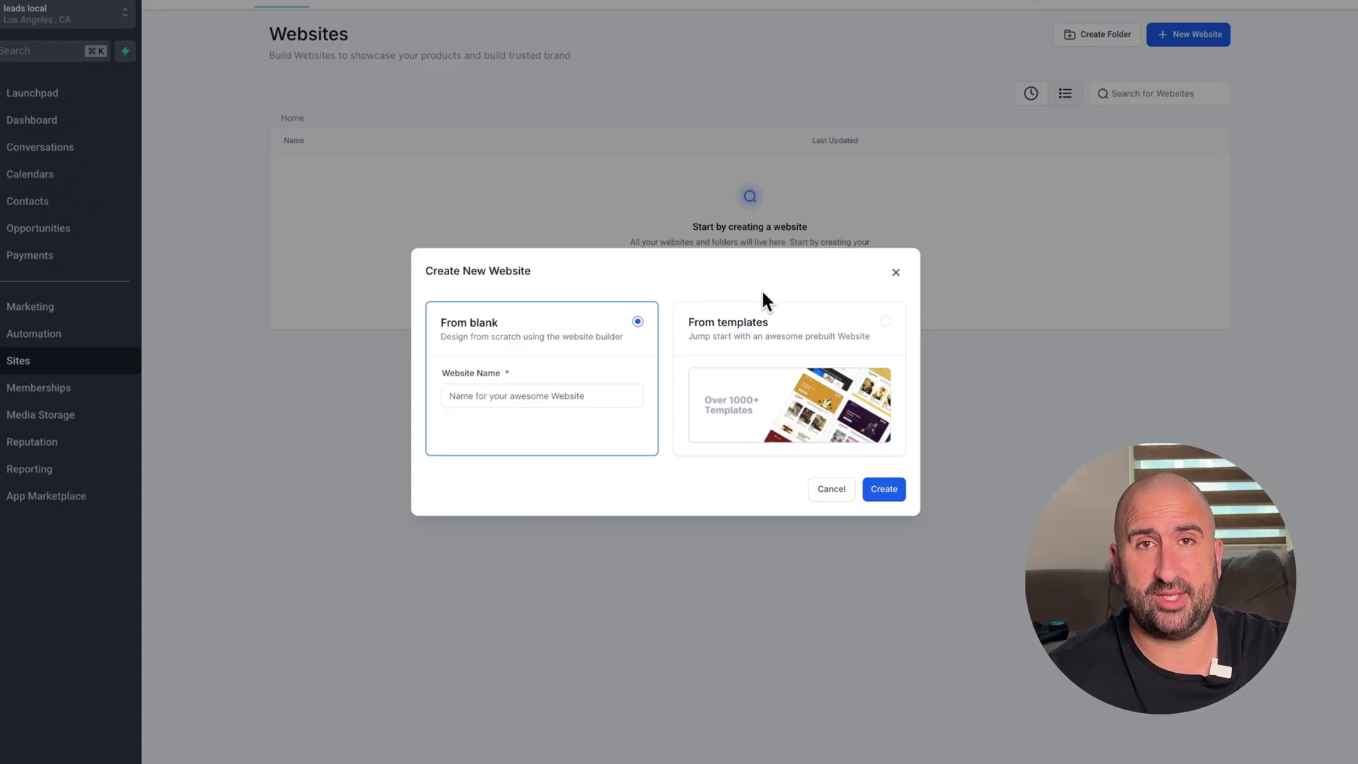
pyautogui.click(769, 315)
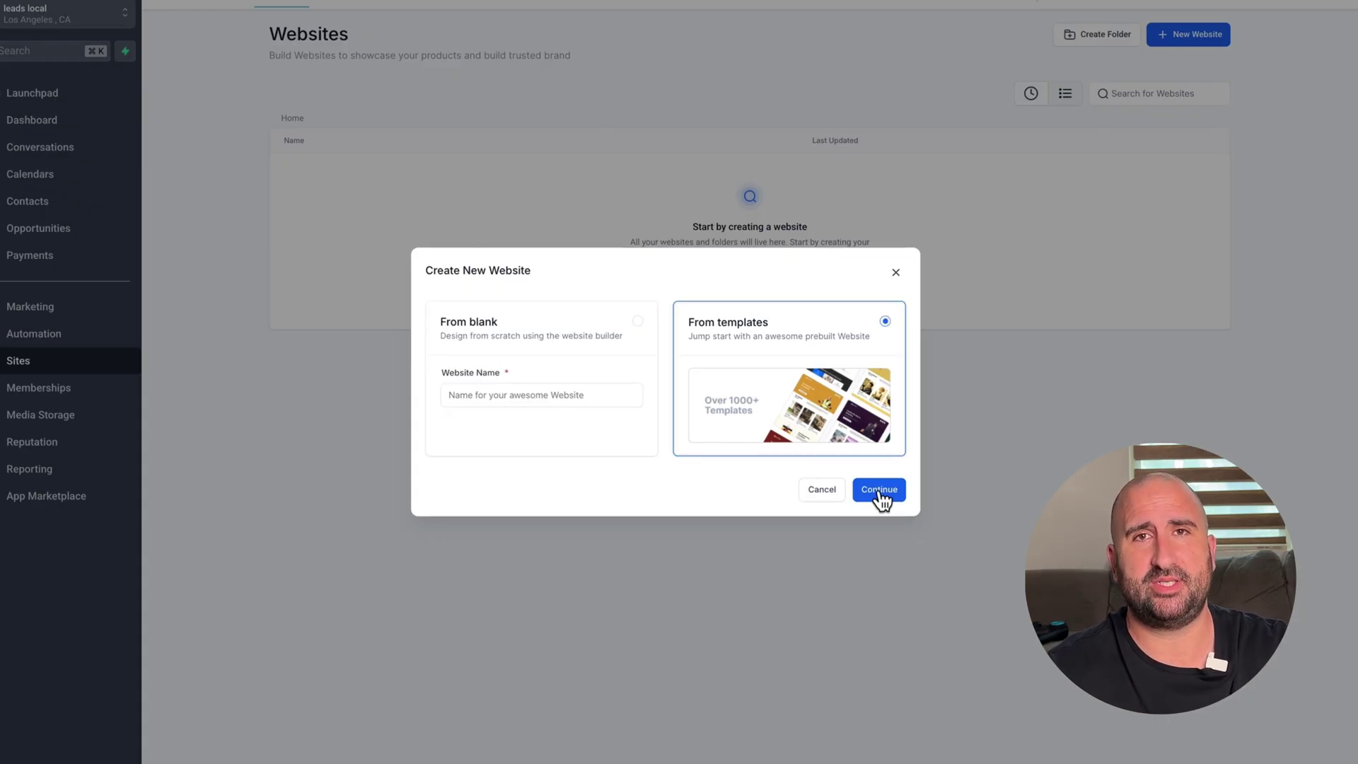
pyautogui.click(882, 495)
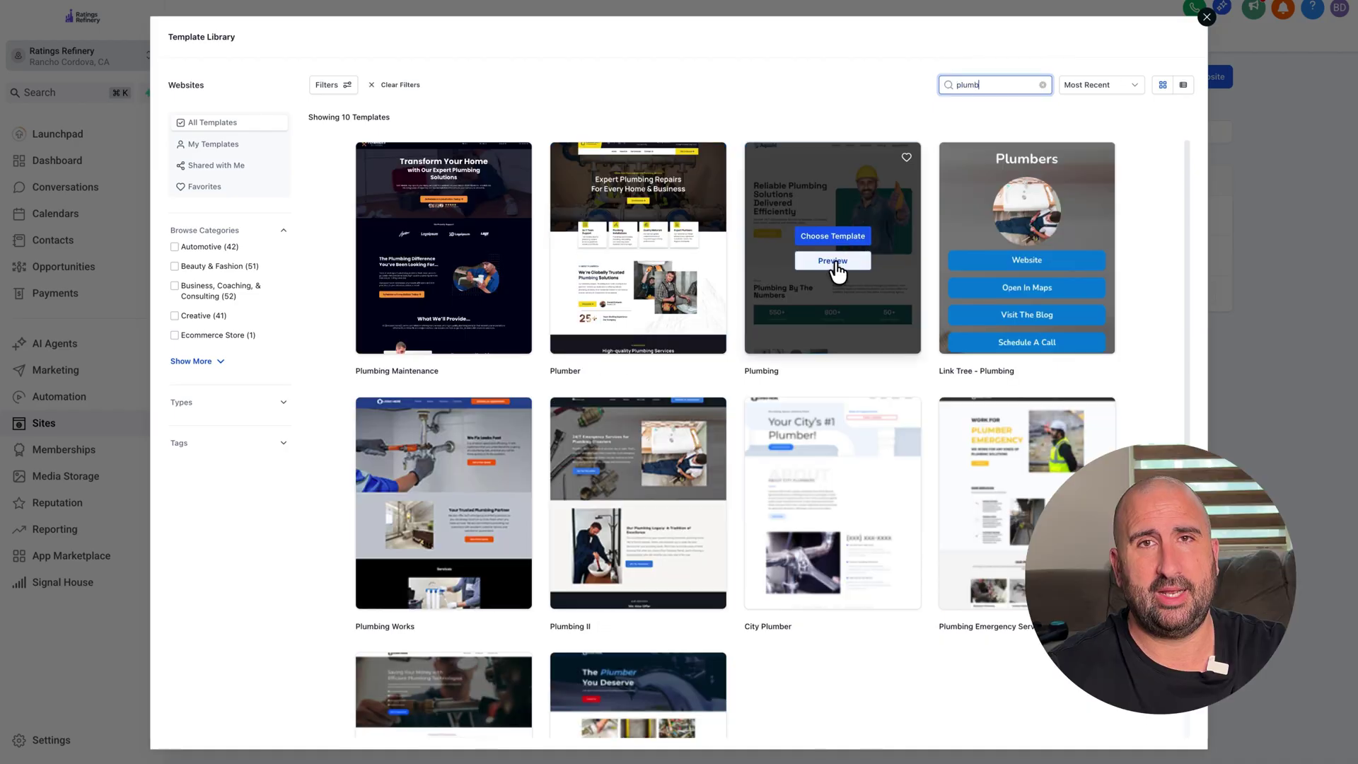
pyautogui.click(853, 243)
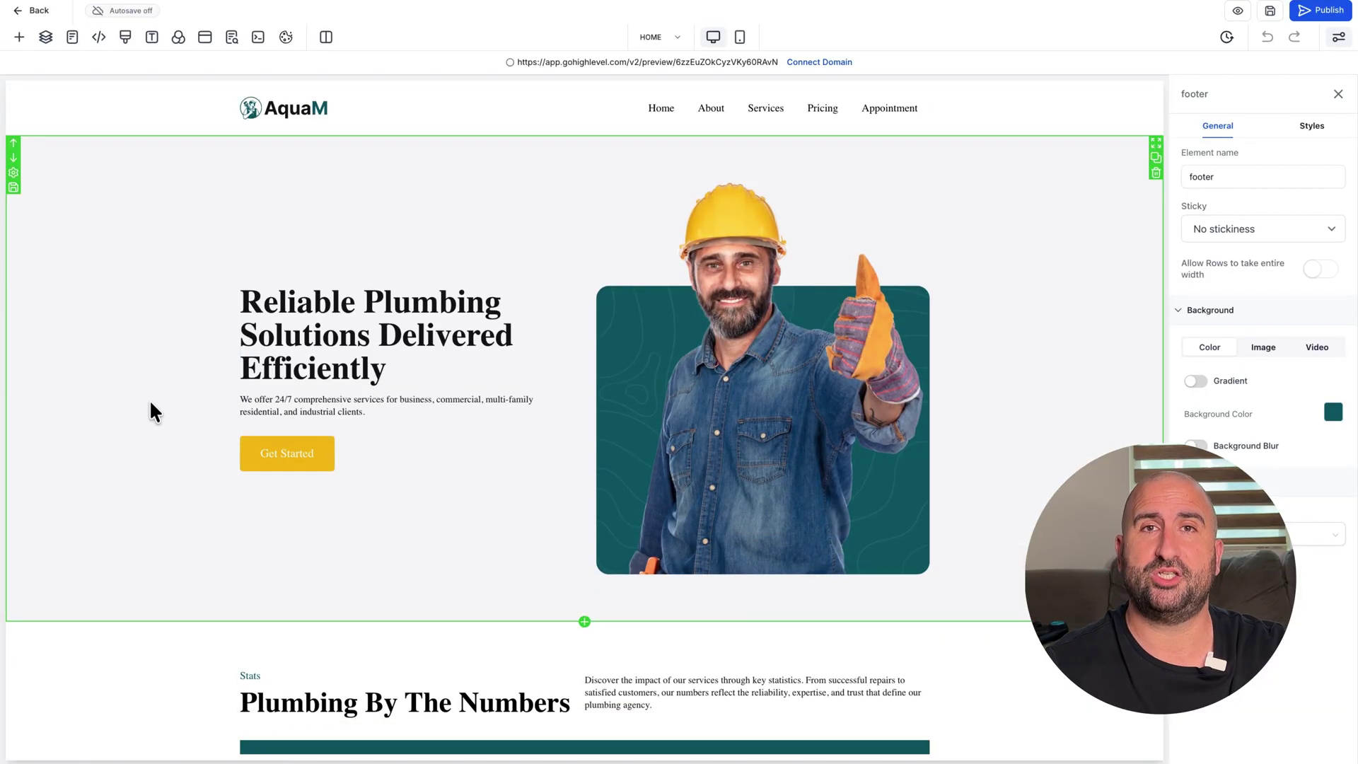
# - Preview the AquaM plumbing site and scroll through its sections, returning to the top
pyautogui.scroll(-10, 164, 384)
pyautogui.scroll(-14, 164, 384)
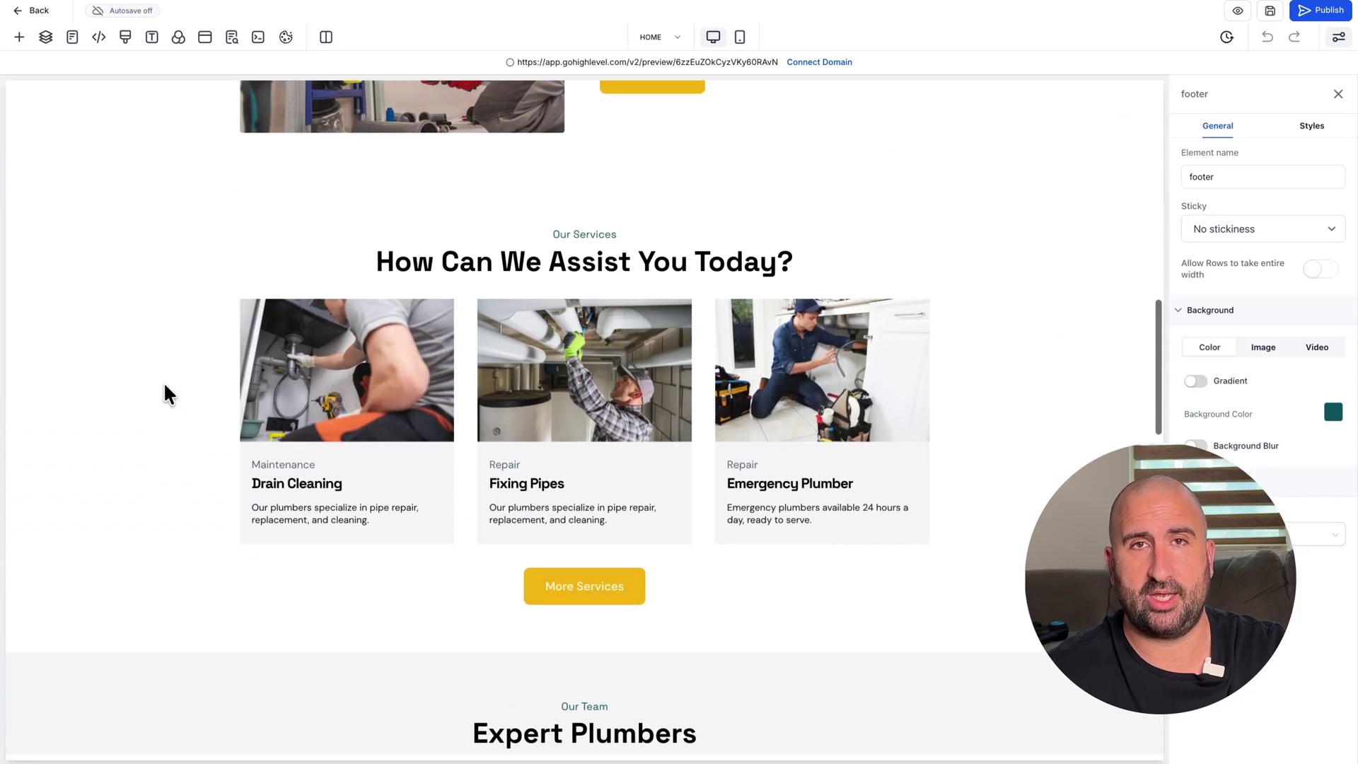
pyautogui.scroll(-6, 163, 380)
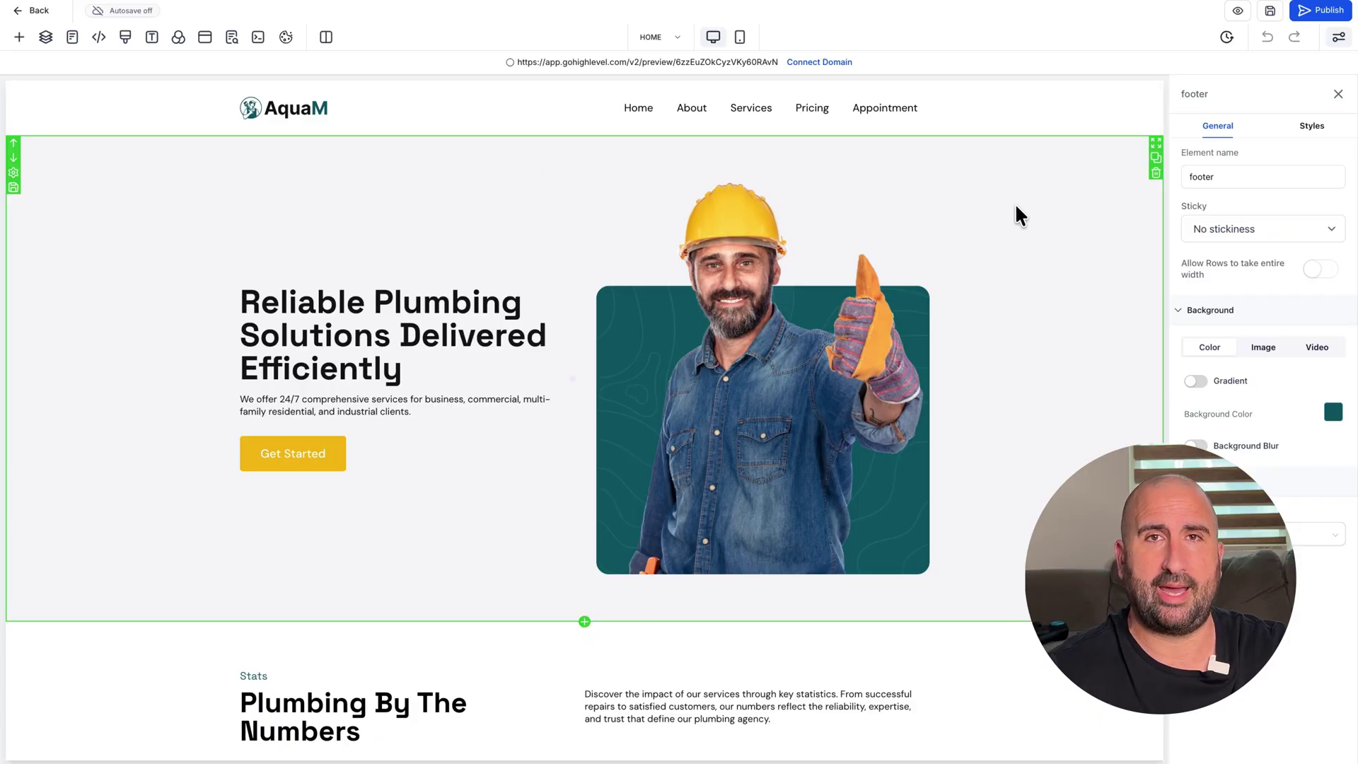
pyautogui.click(1241, 12)
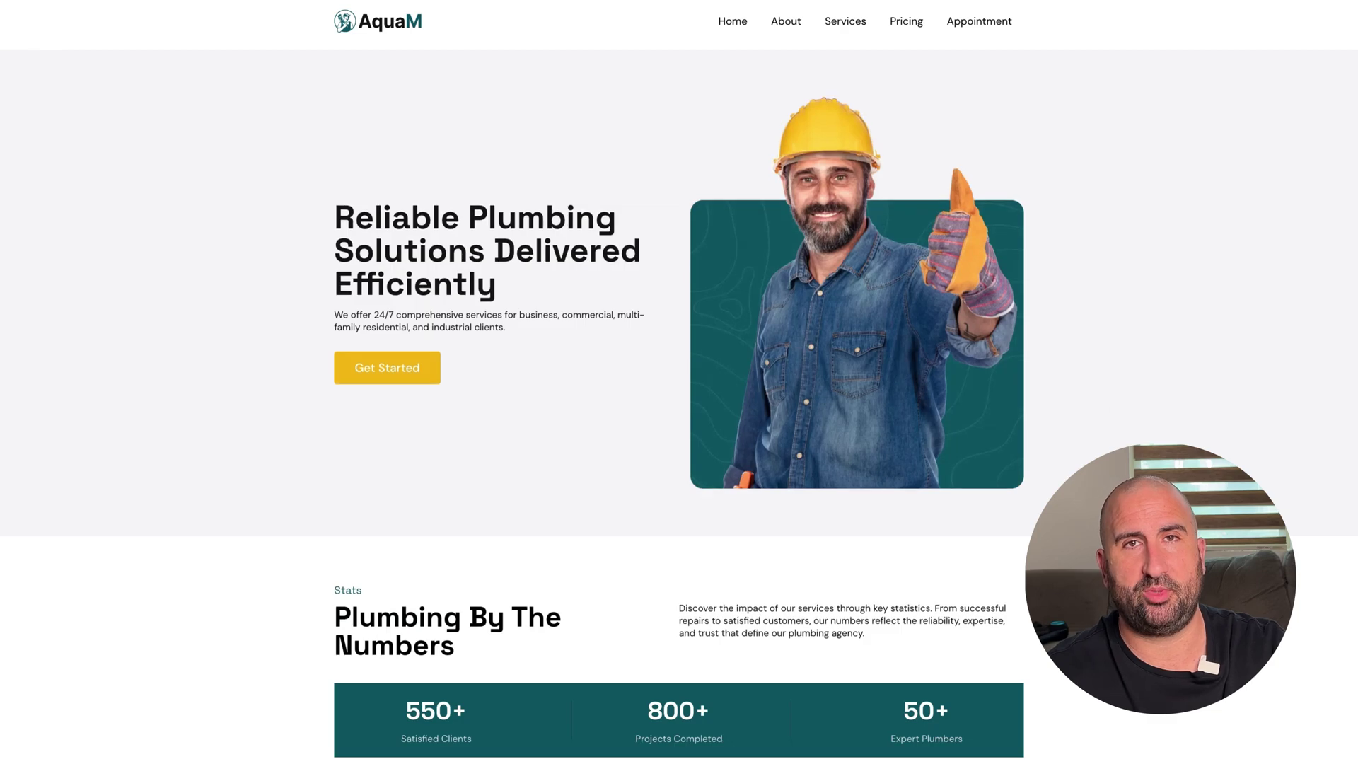
pyautogui.scroll(-12, 679, 382)
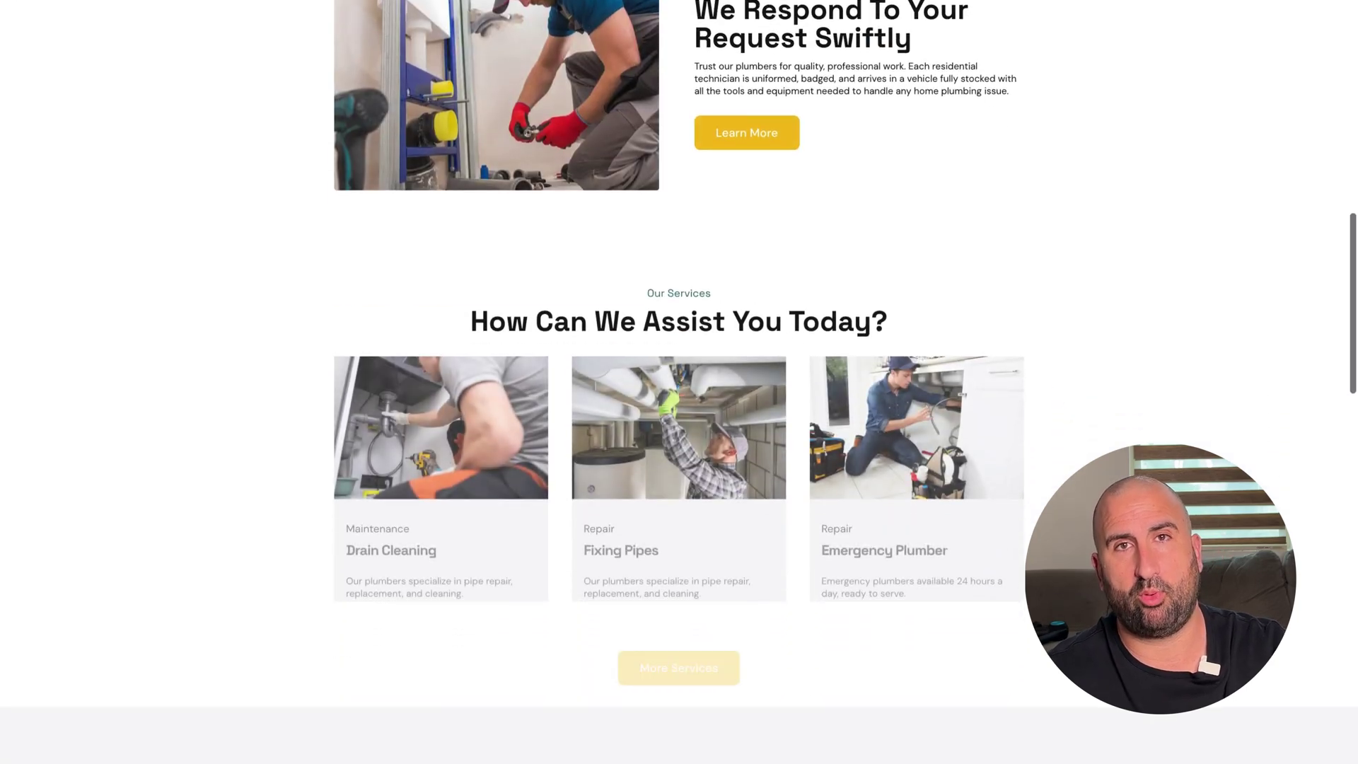
pyautogui.scroll(-18, 679, 382)
pyautogui.scroll(5, 679, 383)
pyautogui.scroll(15, 679, 382)
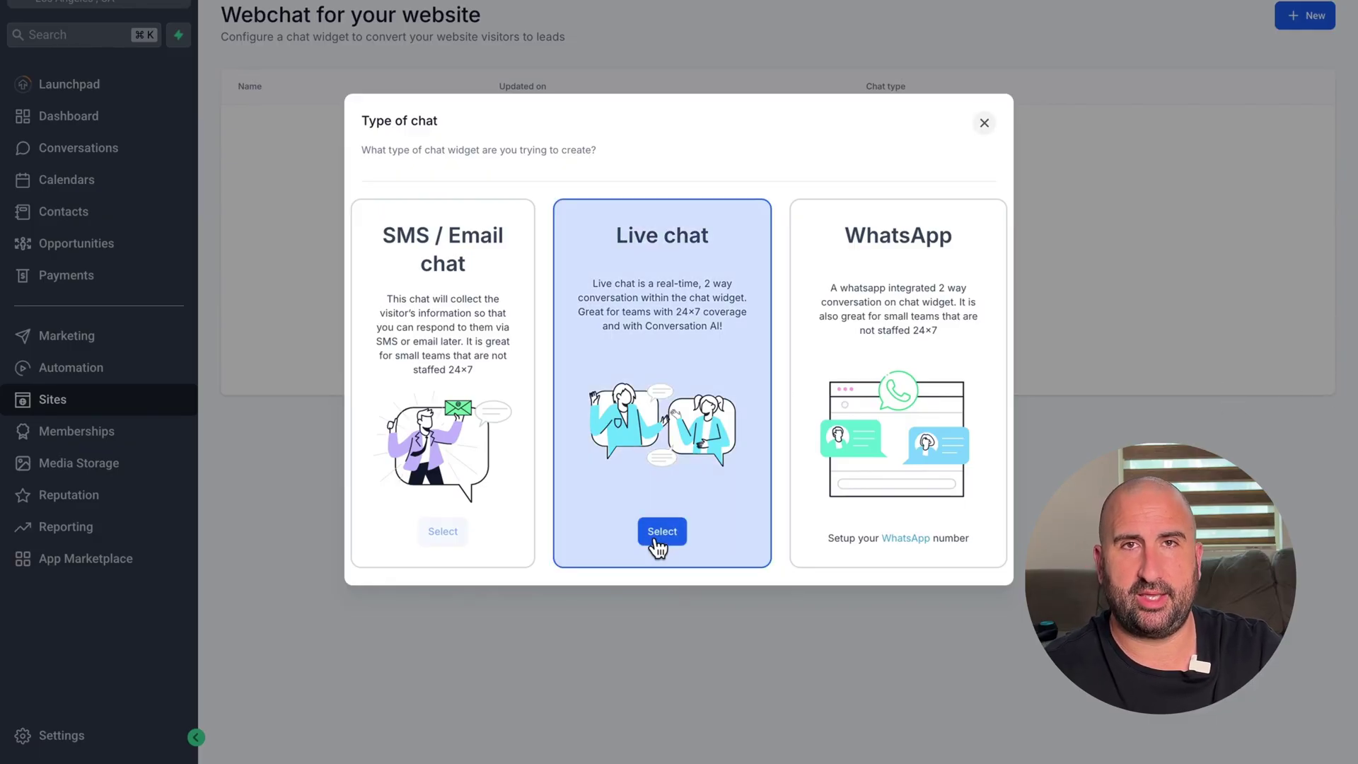
# - Pick Live chat as the new chat widget's type
pyautogui.click(660, 532)
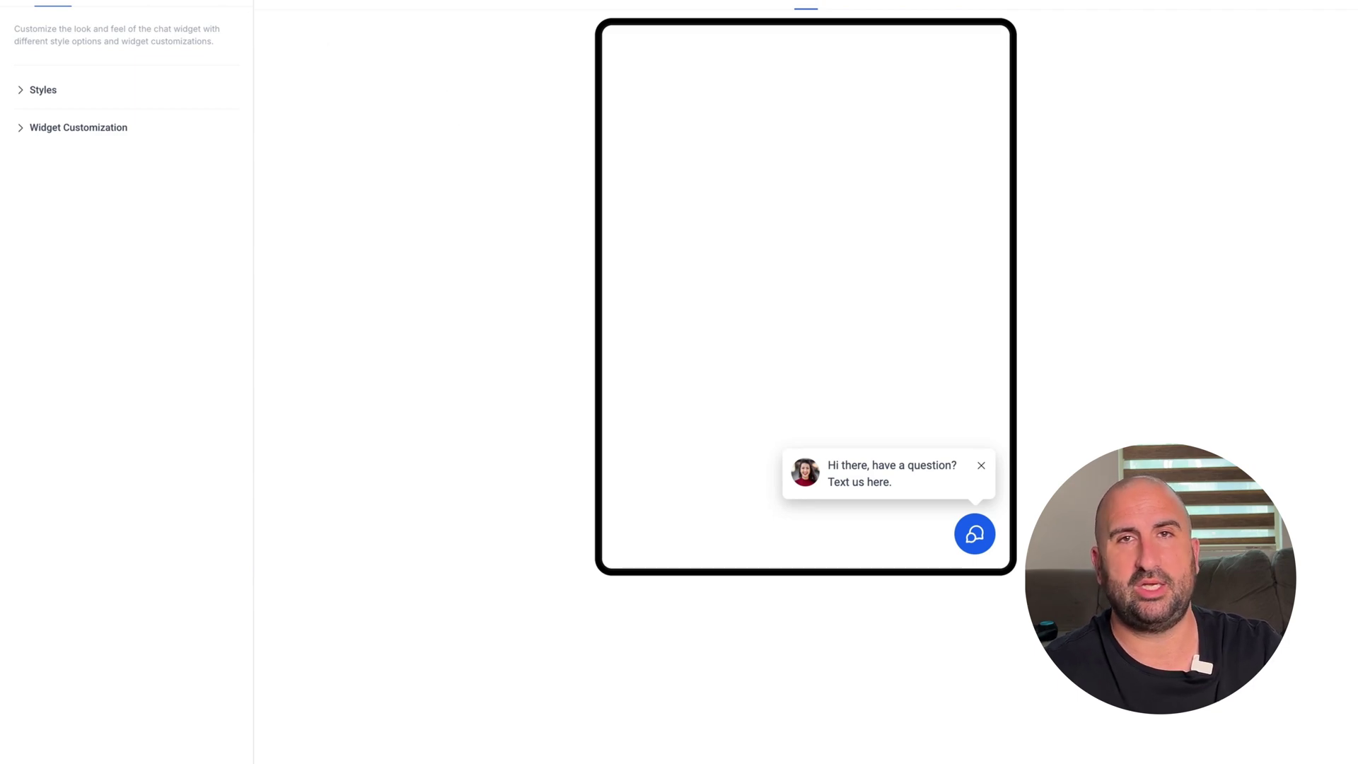
# - Copy the live chat embed script into the Plumber Template's body tracking code and save the settings
pyautogui.click(113, 4)
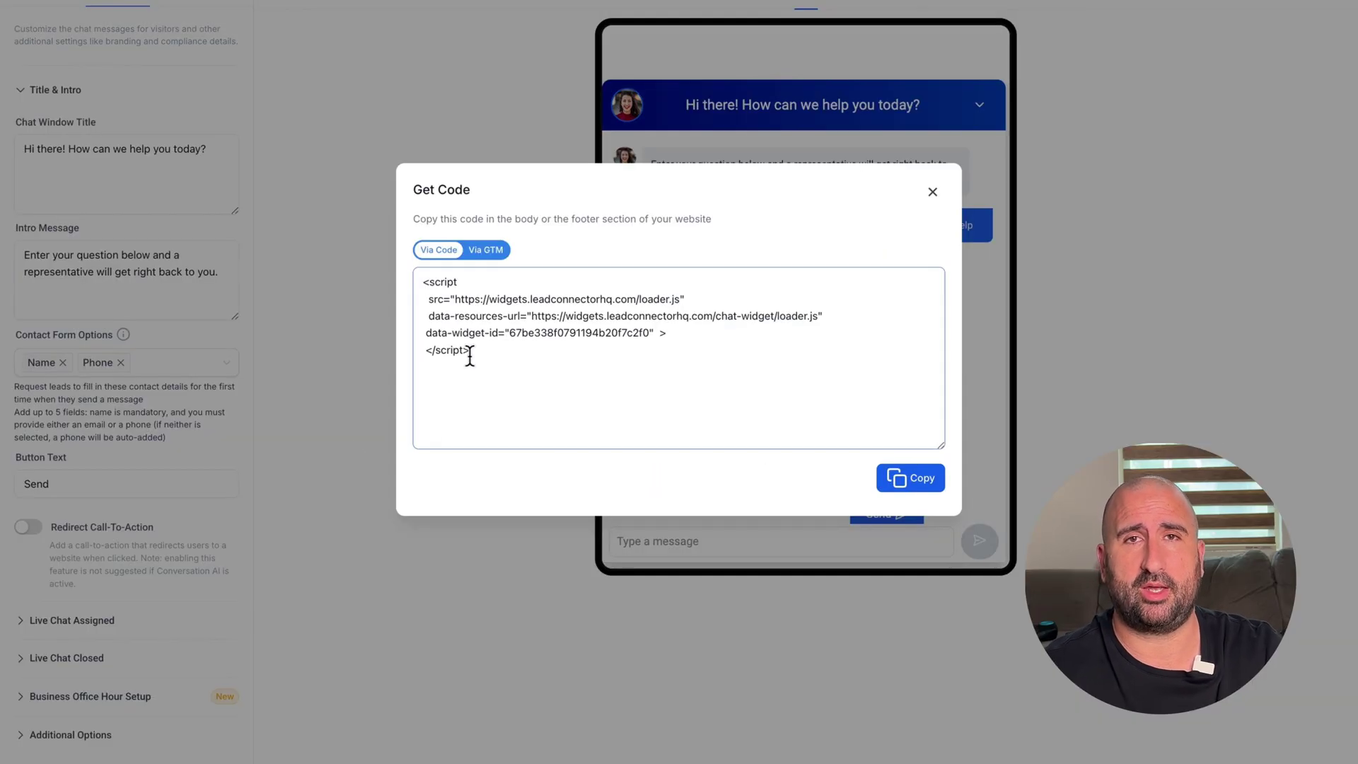
pyautogui.moveTo(425, 350); pyautogui.dragTo(469, 352)
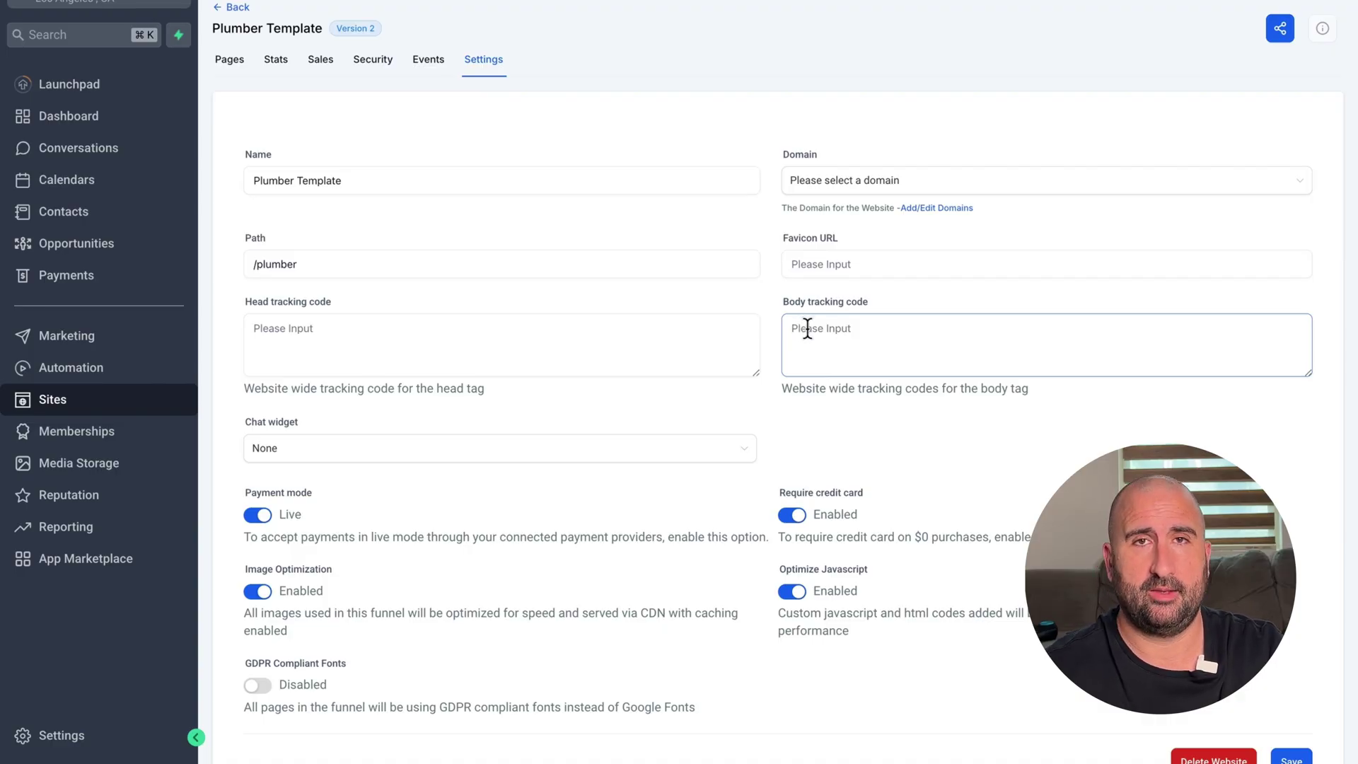
pyautogui.click(808, 329)
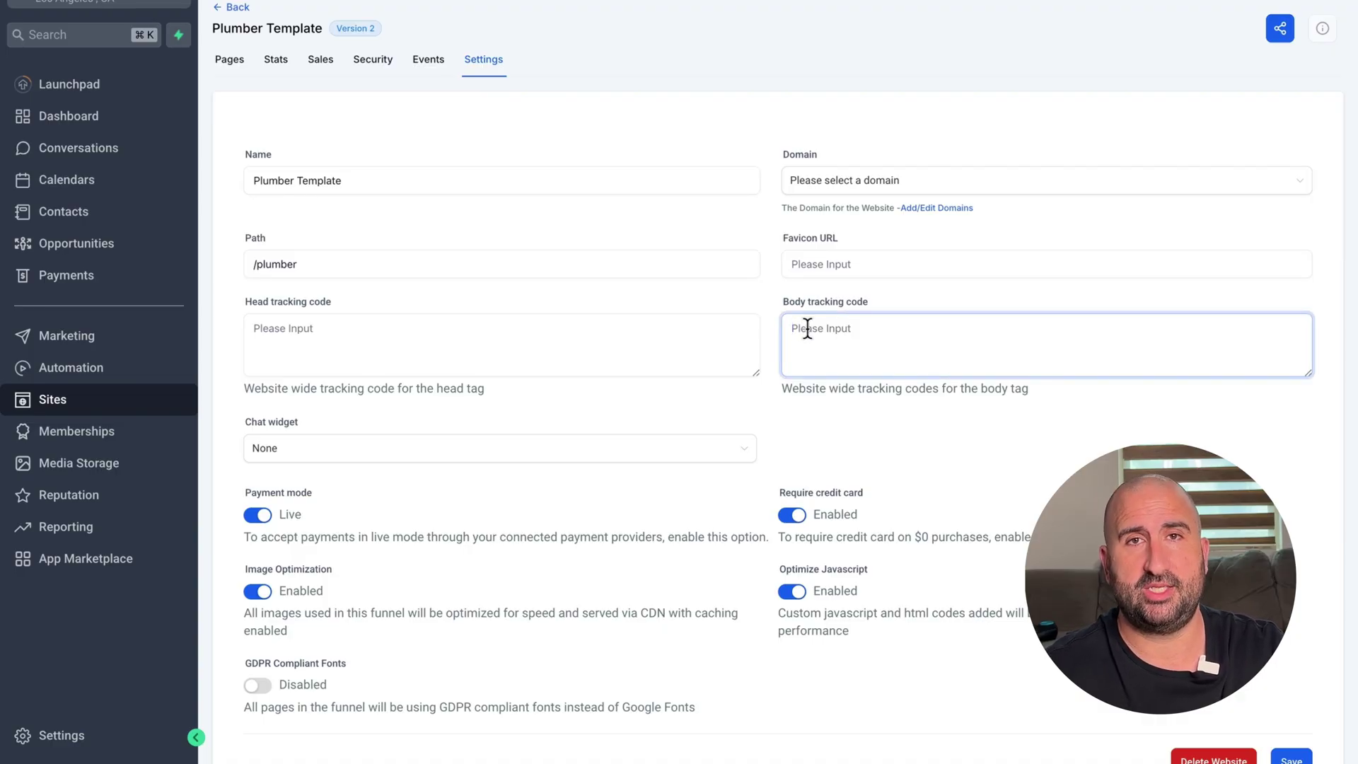
pyautogui.write('<script   src="https://widgets.leadconnectorhq.com/loader.js"   data-resources-url="https://widgets.leadconnectorhq.com/chat-widget/loader.js"  data-widget-id="67be338f0791194b20f7c2f0" > </script>')
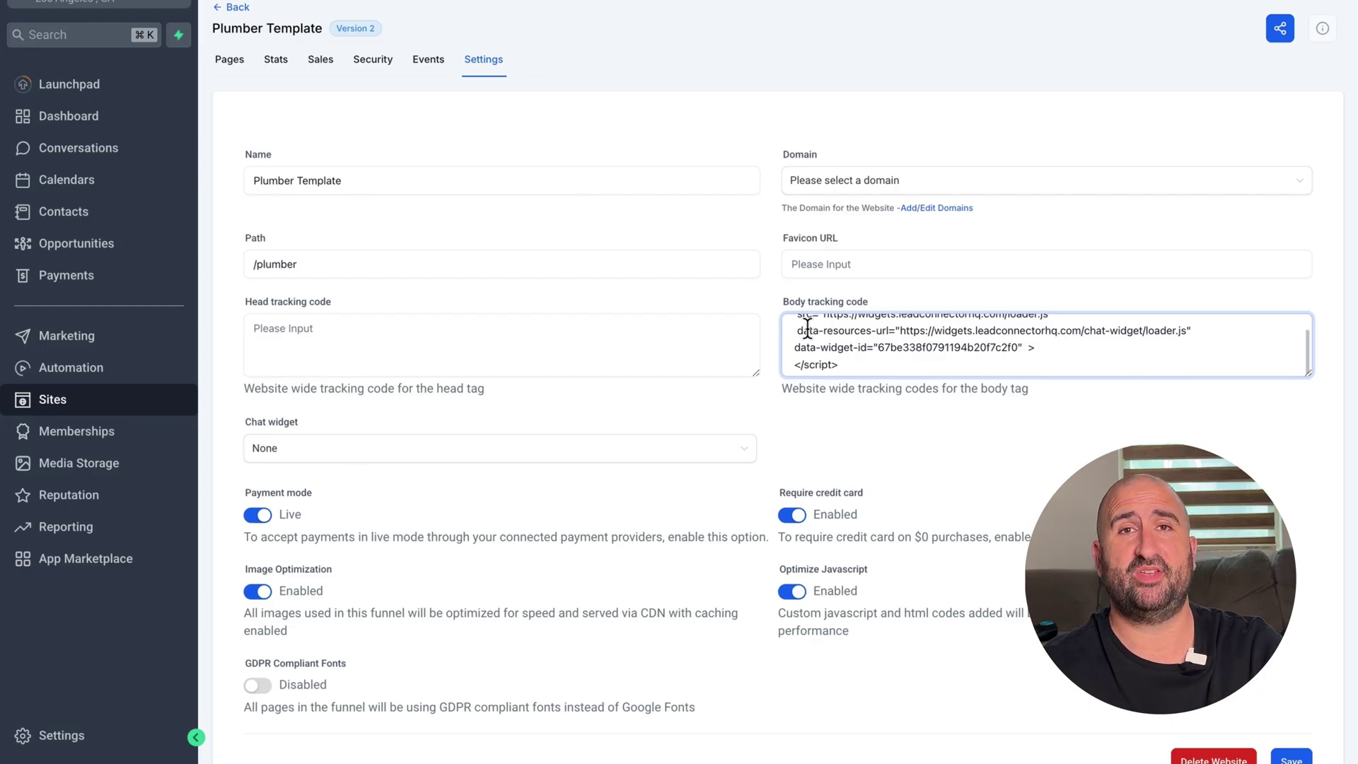
pyautogui.scroll(-3, 1058, 669)
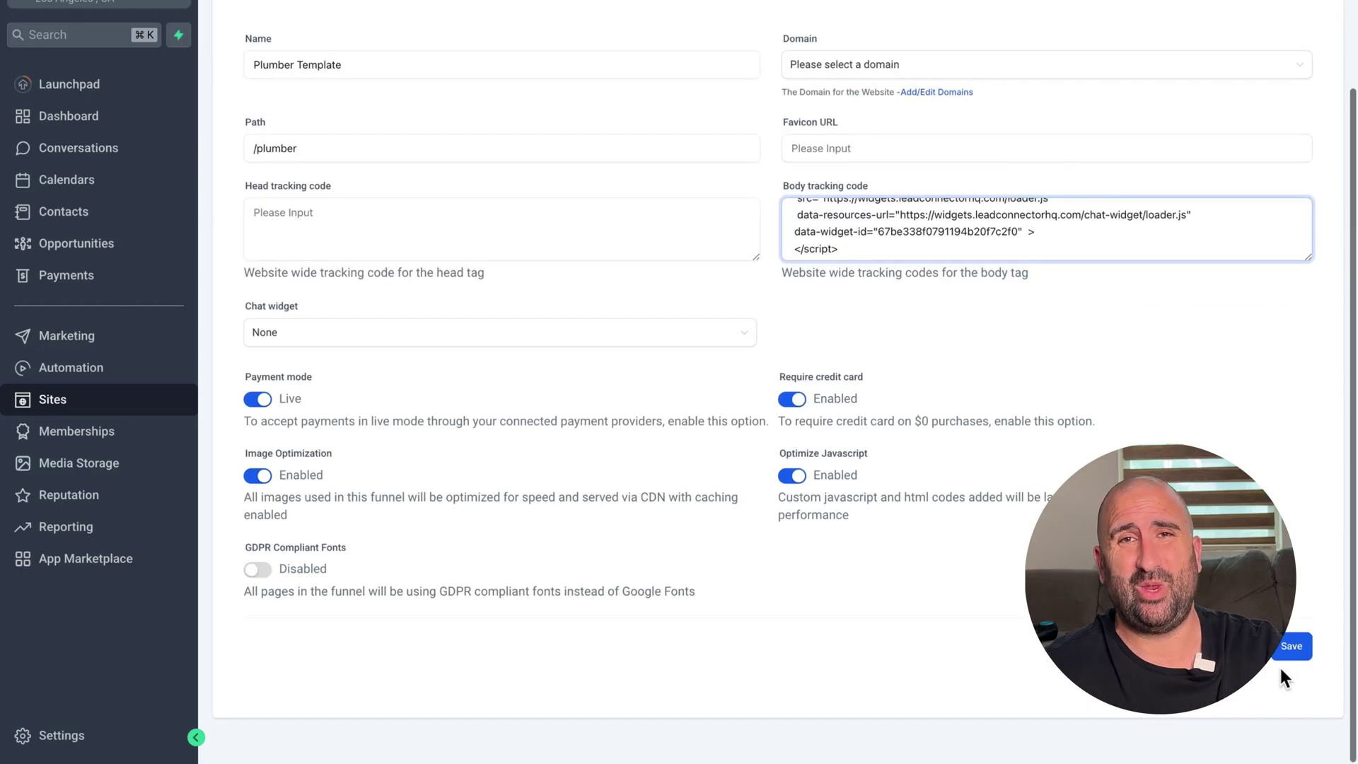
pyautogui.click(1292, 645)
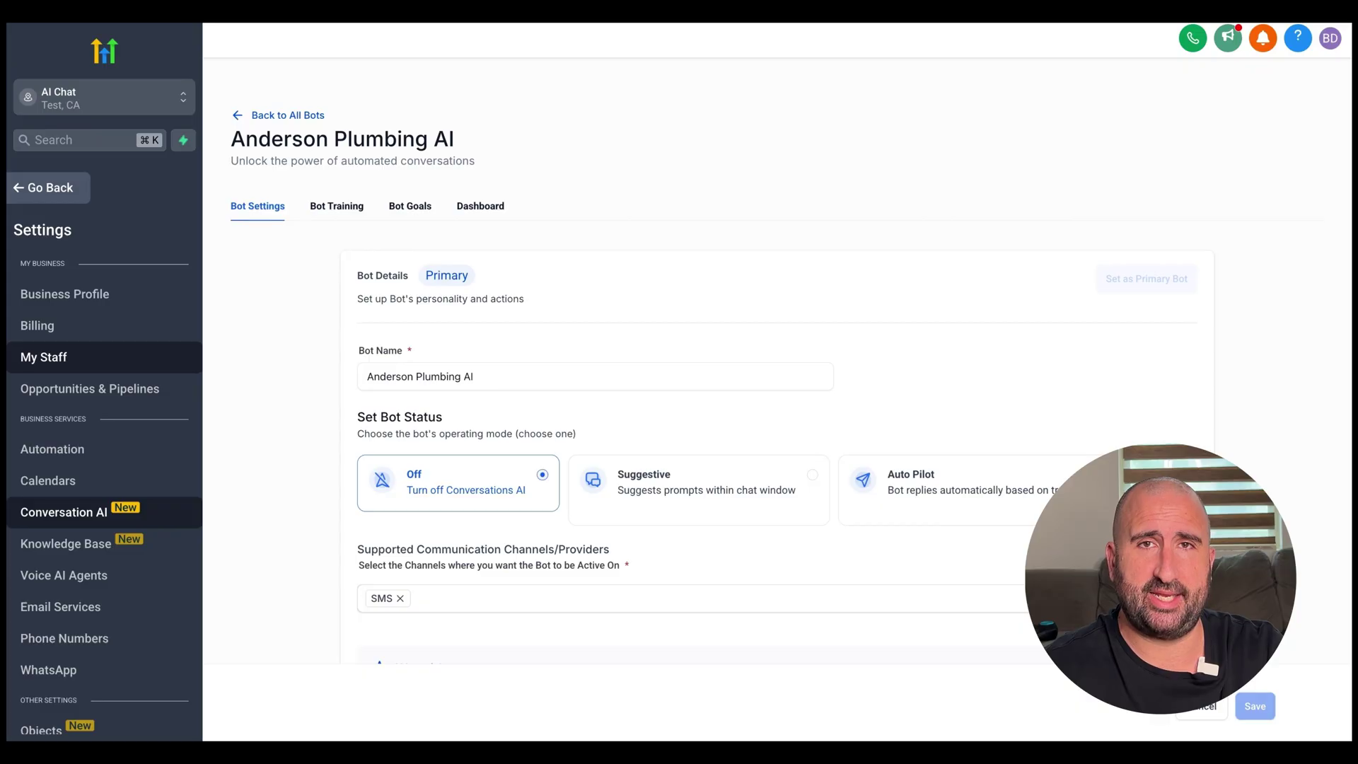
# - Add Instagram, Facebook and Chat Widget (SMS chat) to the bot's supported communication channels
pyautogui.scroll(-2, 439, 531)
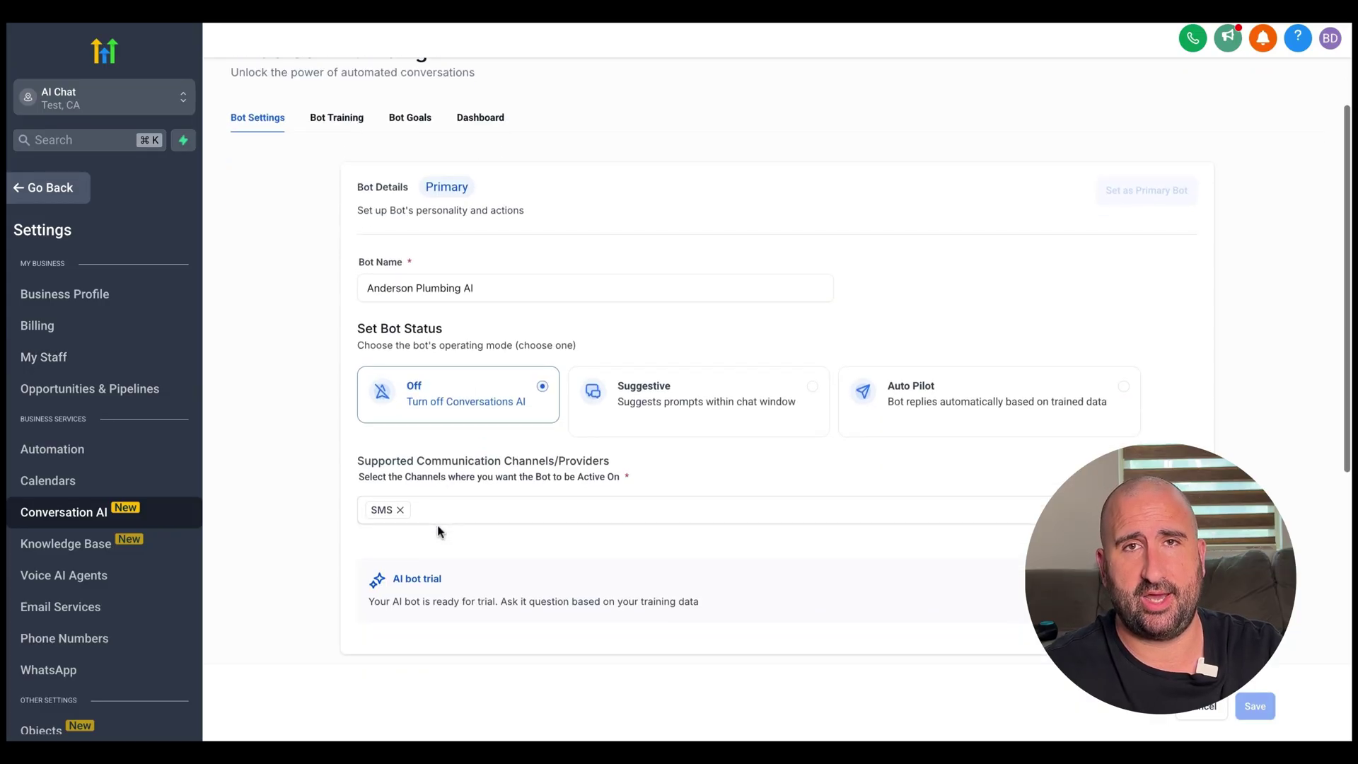
pyautogui.click(446, 511)
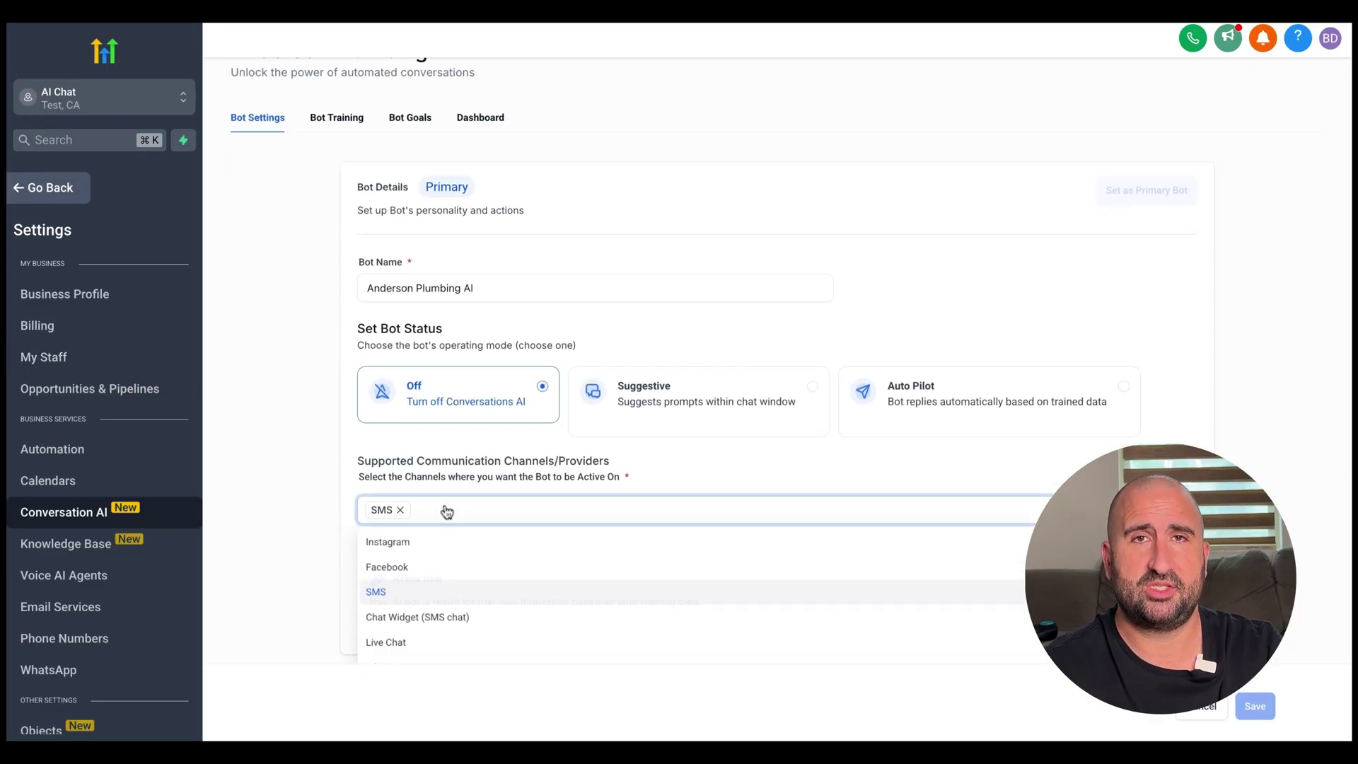
pyautogui.click(439, 543)
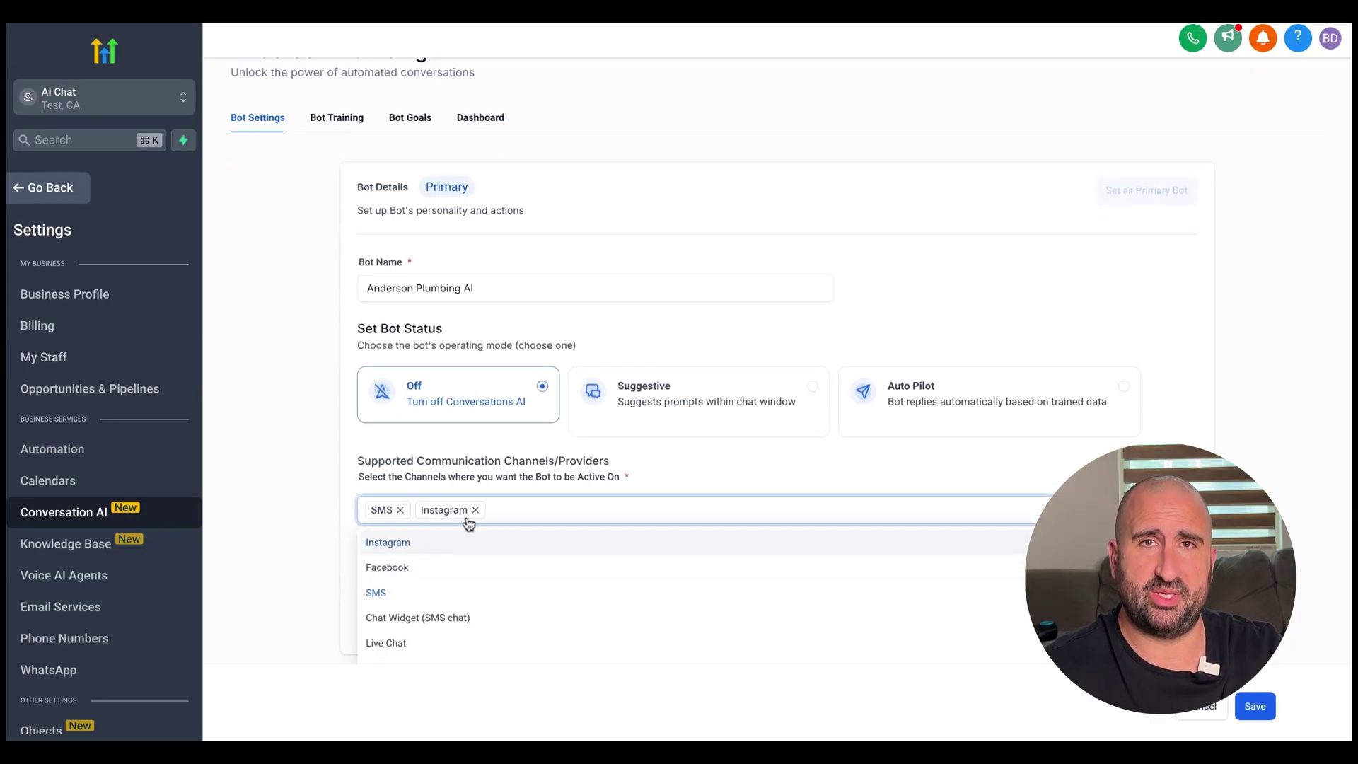
pyautogui.click(523, 515)
pyautogui.click(523, 515)
pyautogui.click(474, 570)
pyautogui.click(467, 623)
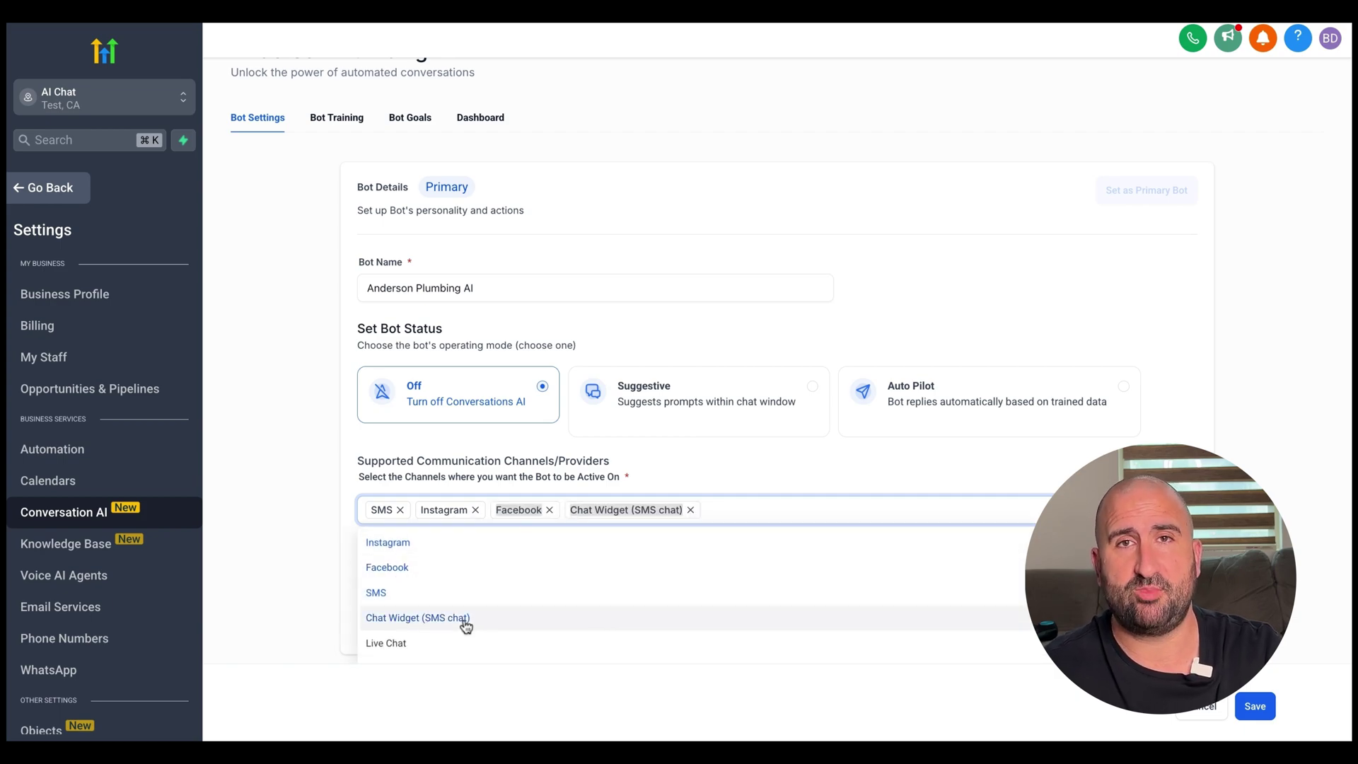
pyautogui.scroll(-2, 315, 566)
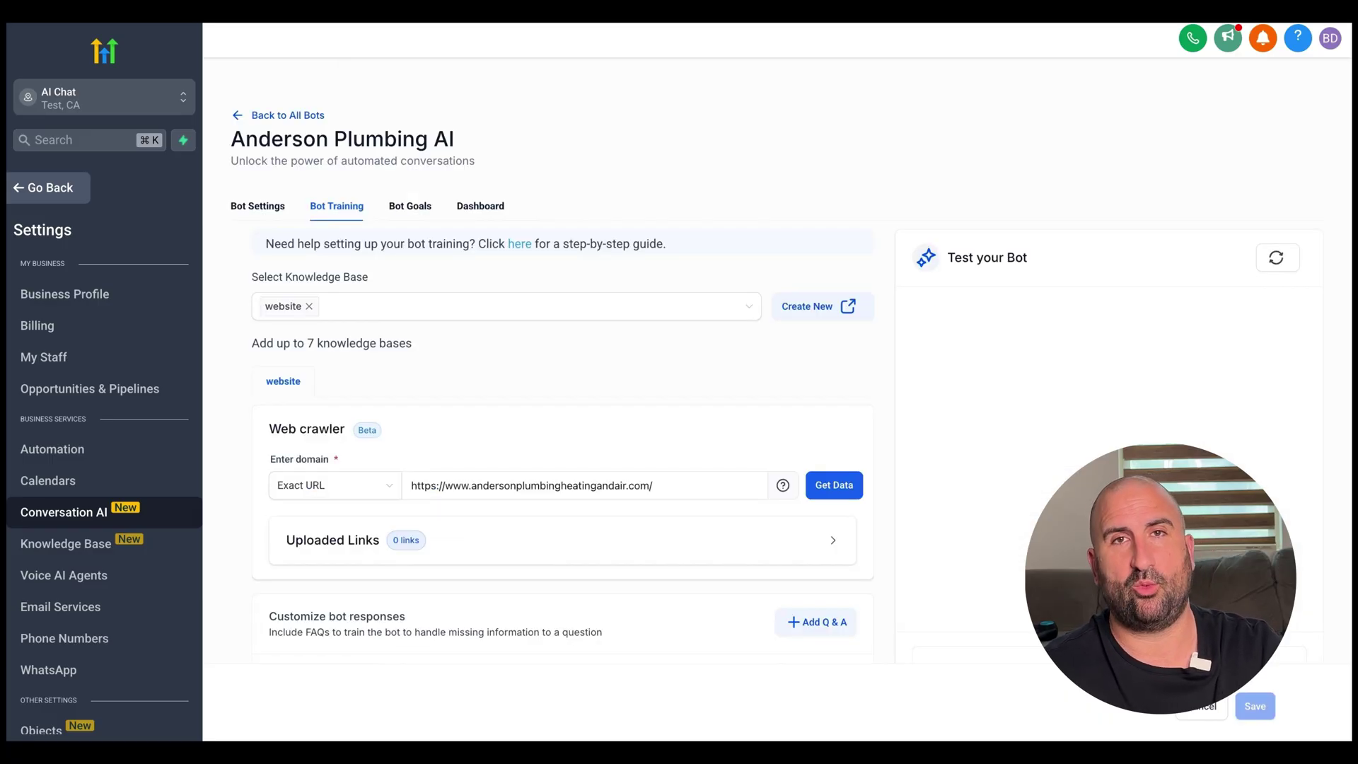
# - Edit the plumbing company's website address in the Bot Training web crawler field
pyautogui.click(644, 489)
pyautogui.doubleClick(643, 488)
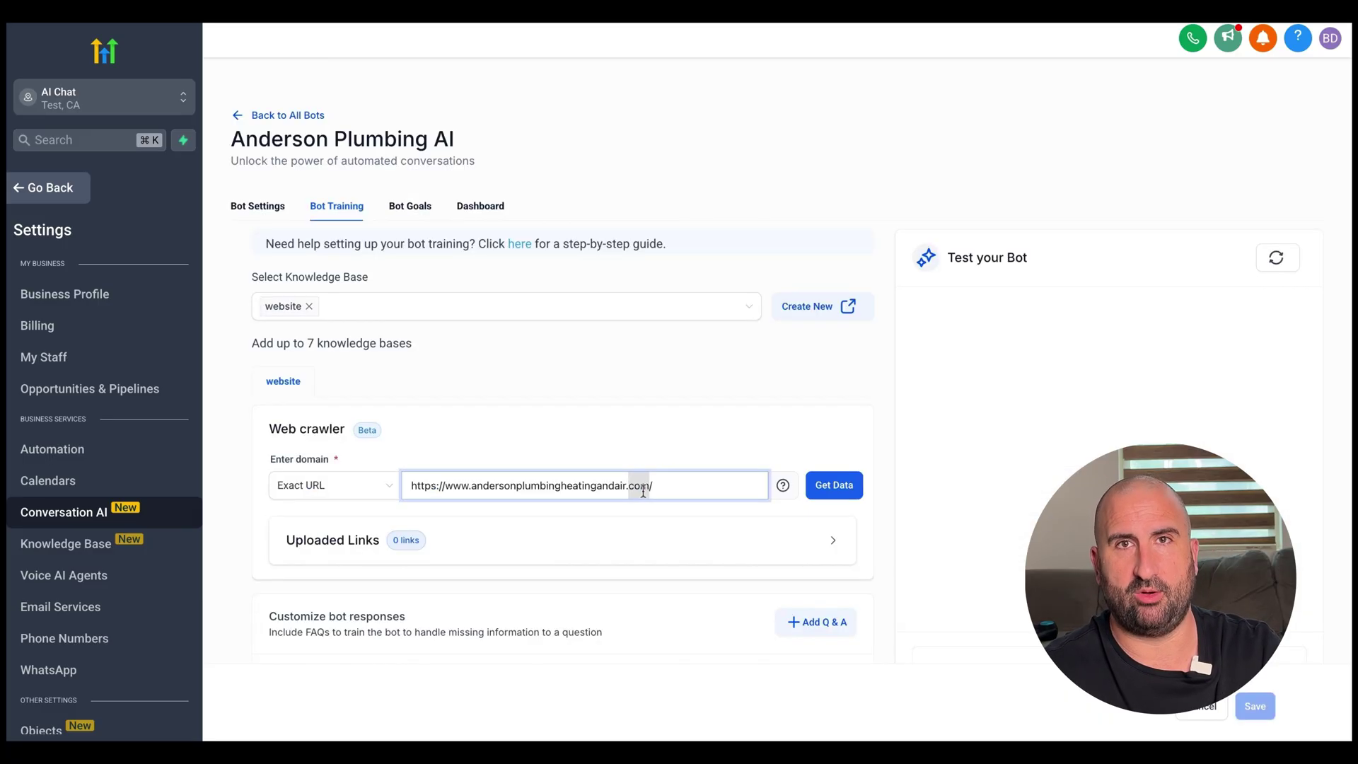
pyautogui.click(691, 493)
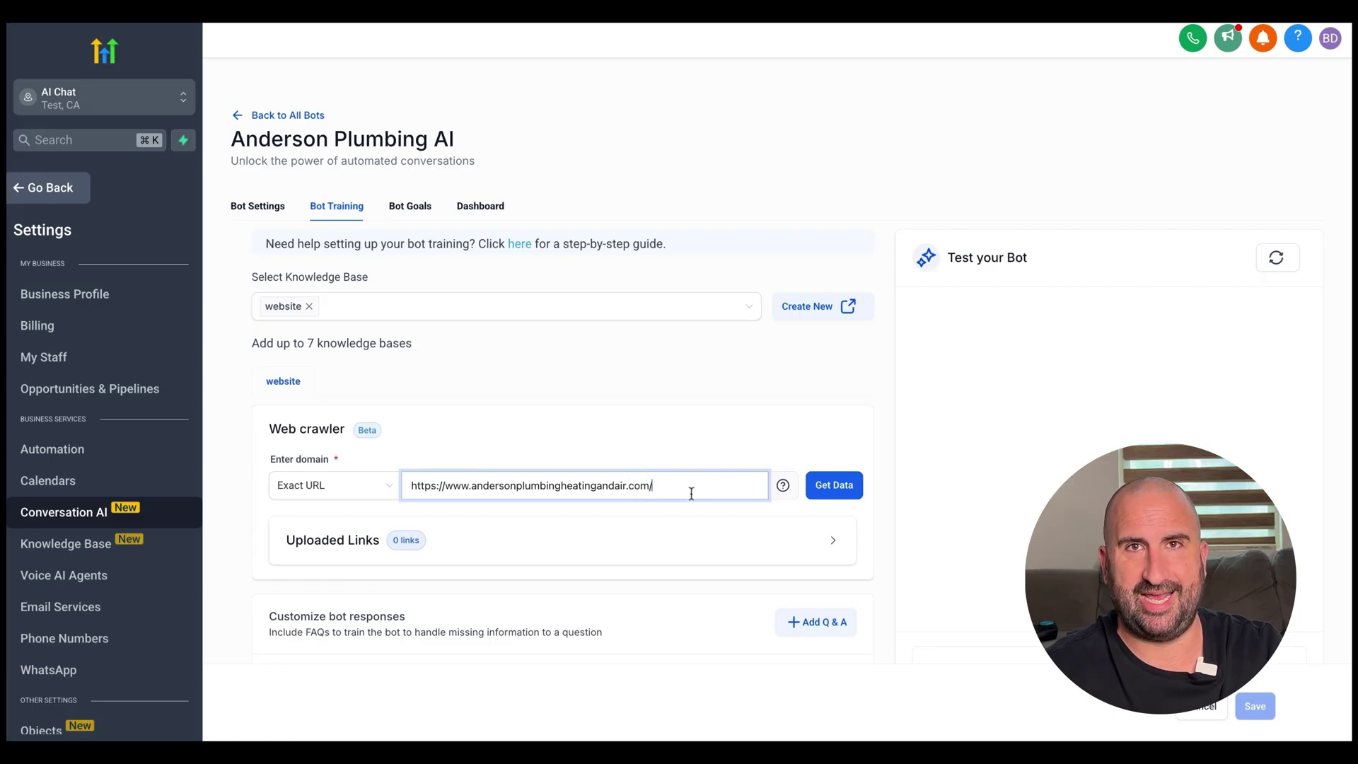